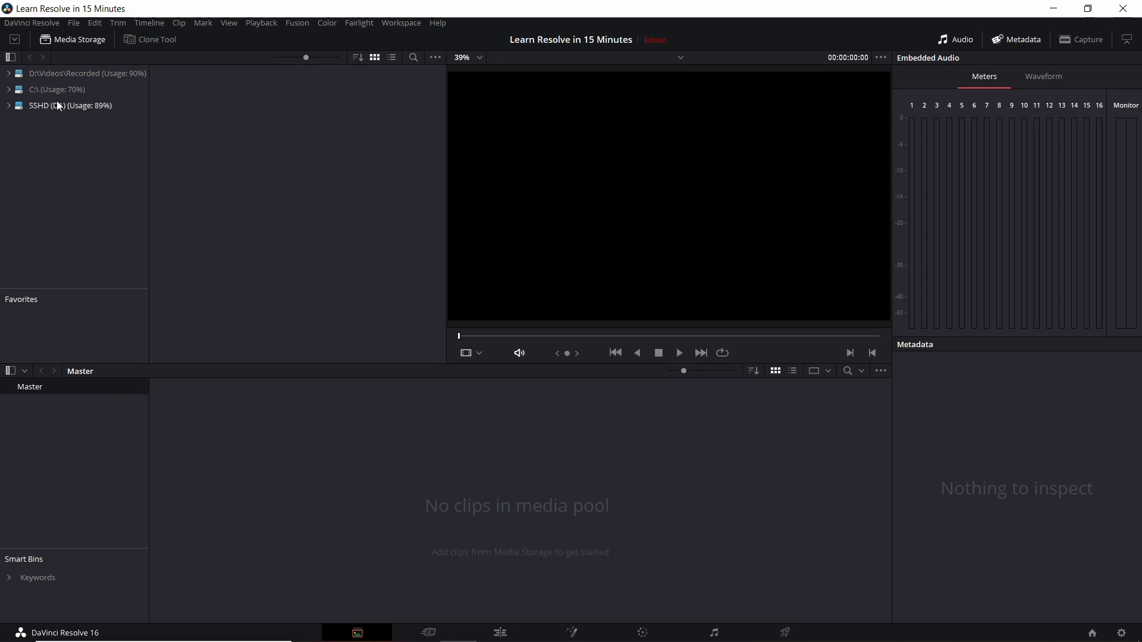
# Browse Media Storage to C:\ Users Desktop and preview the Aerial Shot and Pexels clips.
pyautogui.click(9, 90)
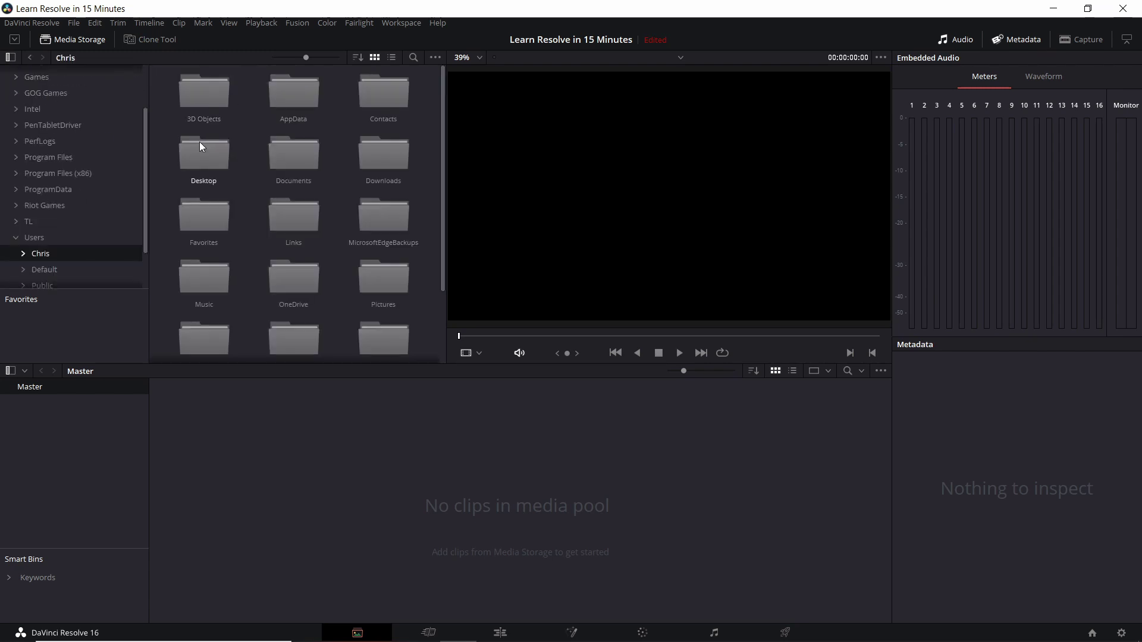
pyautogui.doubleClick(208, 154)
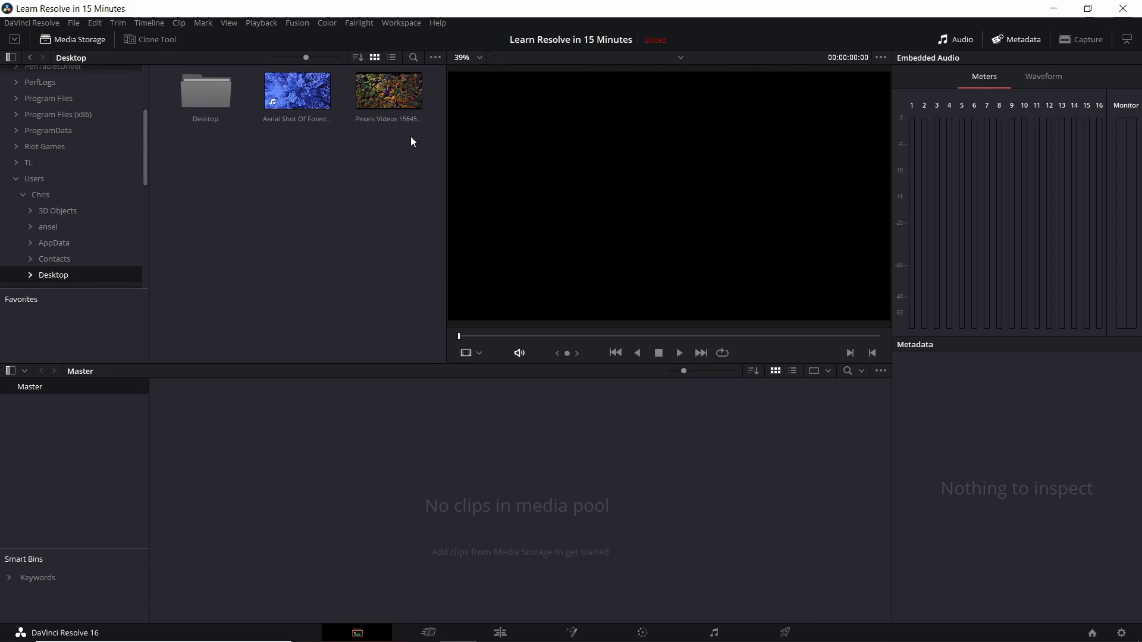
pyautogui.click(305, 102)
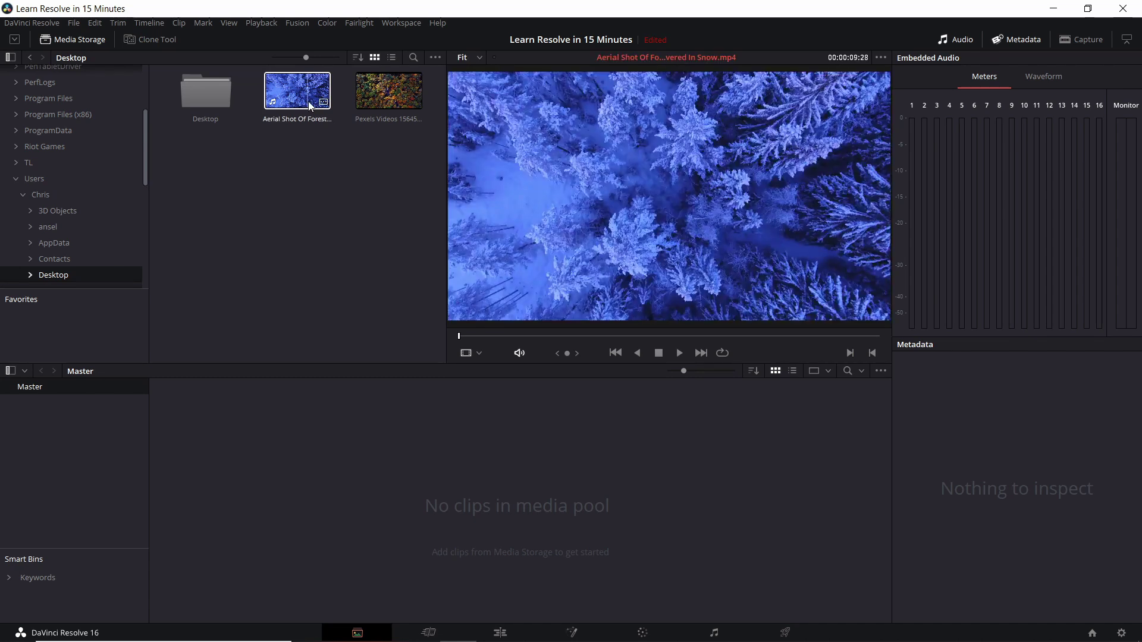
pyautogui.click(375, 102)
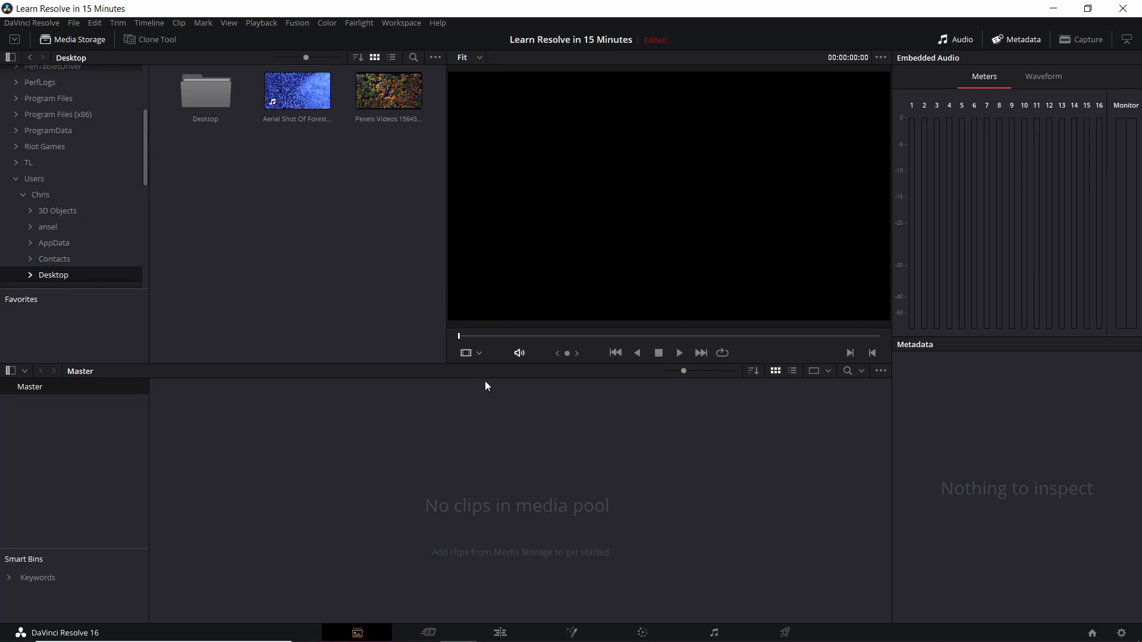
# Select both forest clips and drag them toward the Media Pool.
pyautogui.moveTo(274, 175); pyautogui.dragTo(423, 80)
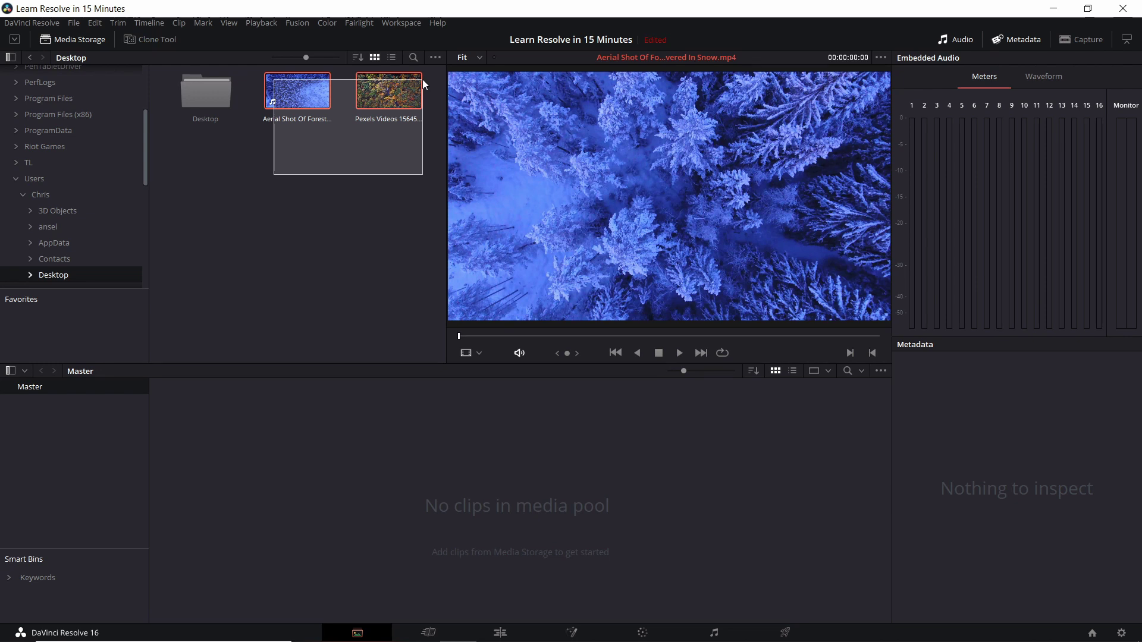
pyautogui.moveTo(422, 80); pyautogui.dragTo(422, 79)
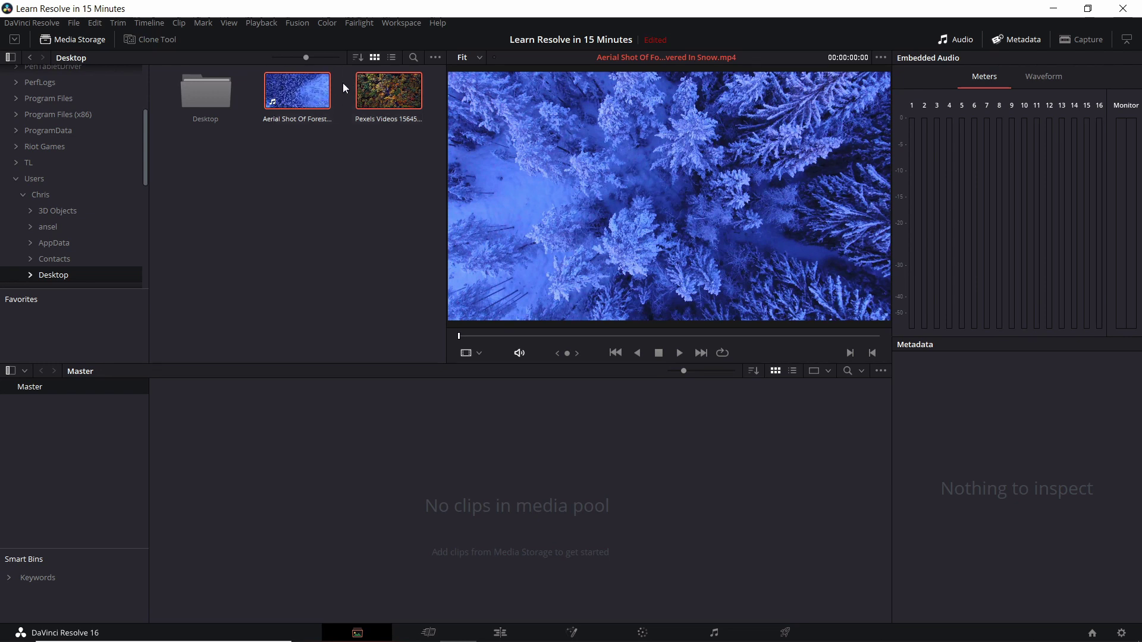
pyautogui.click(320, 111)
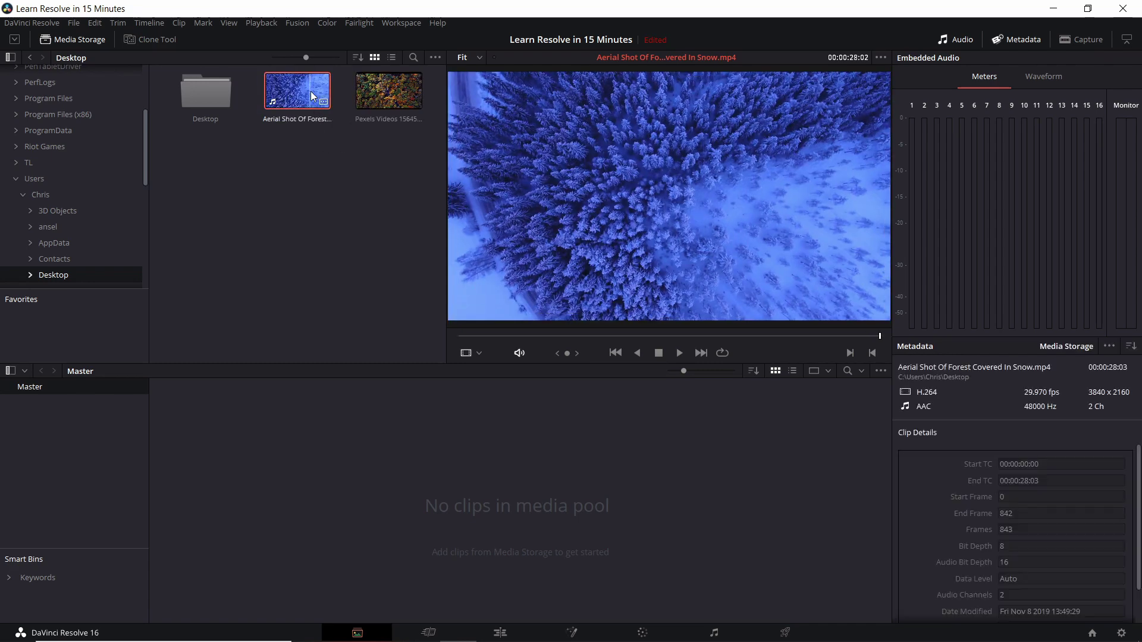
pyautogui.keyDown('ctrl'); pyautogui.click(391, 95); pyautogui.keyUp('ctrl')
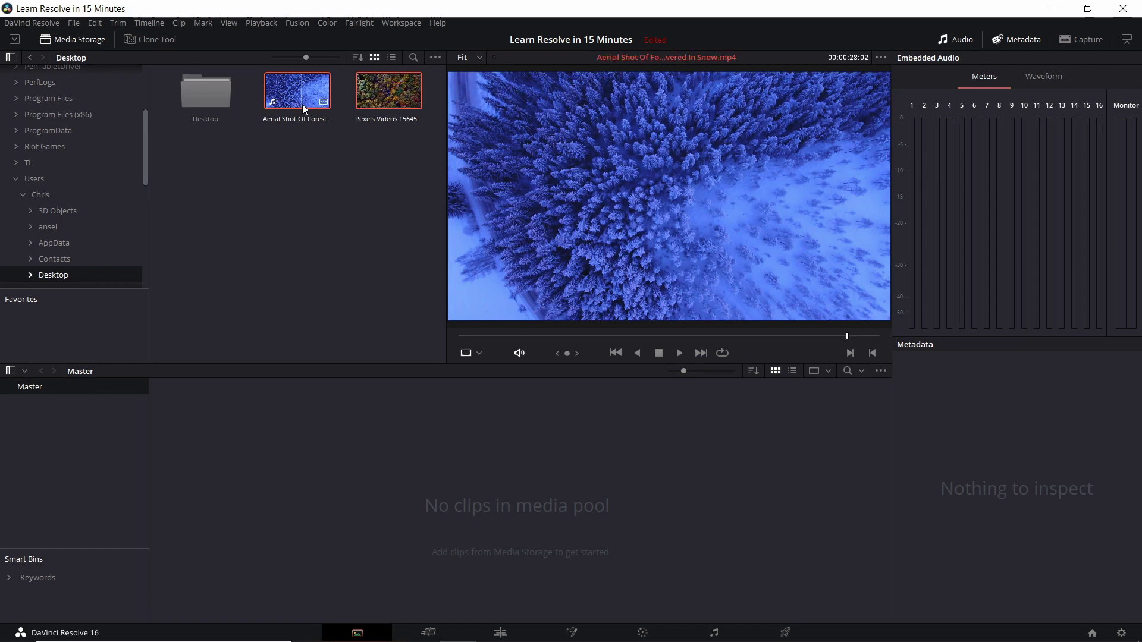
pyautogui.moveTo(322, 126); pyautogui.dragTo(407, 470)
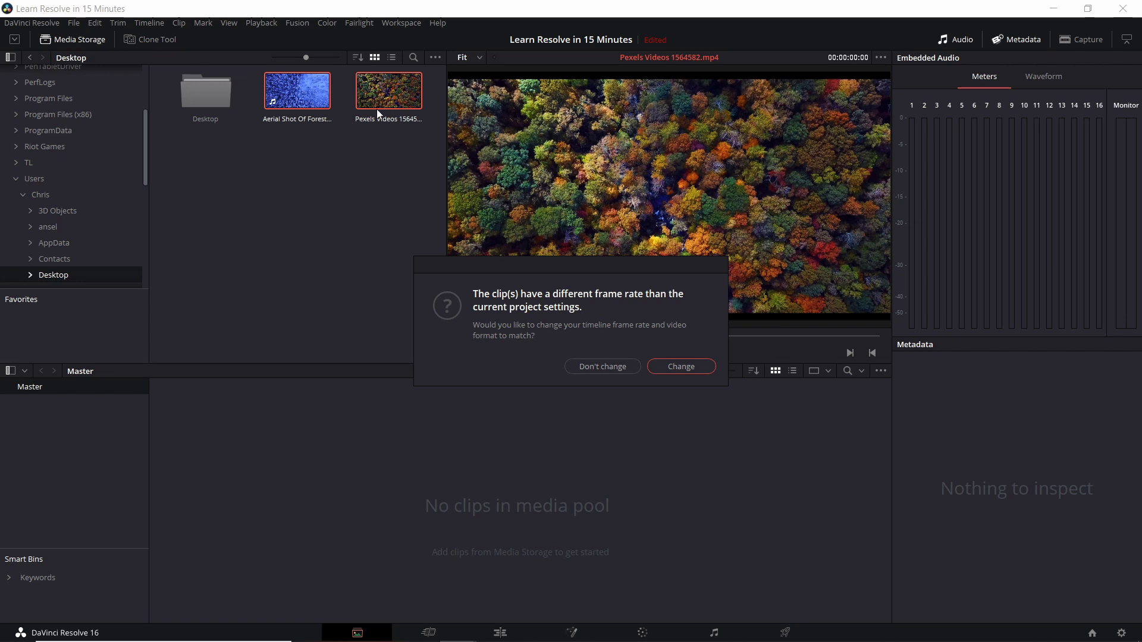
# Change the project frame rate to match the forest clips at 29.97 fps.
pyautogui.click(702, 369)
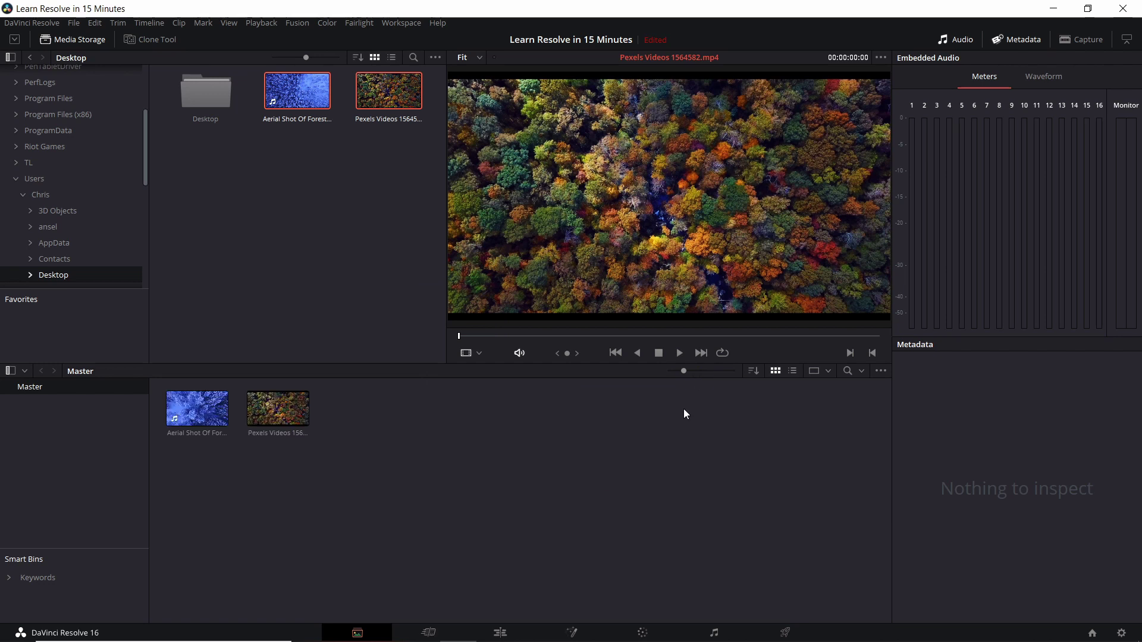
pyautogui.click(74, 24)
pyautogui.click(180, 289)
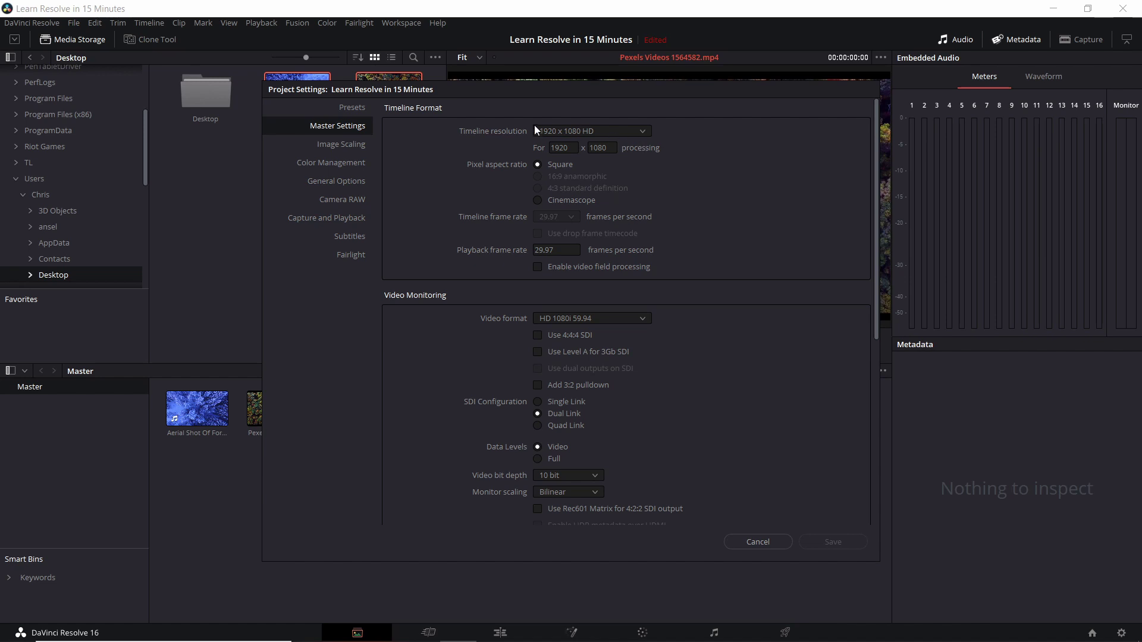
pyautogui.click(563, 148)
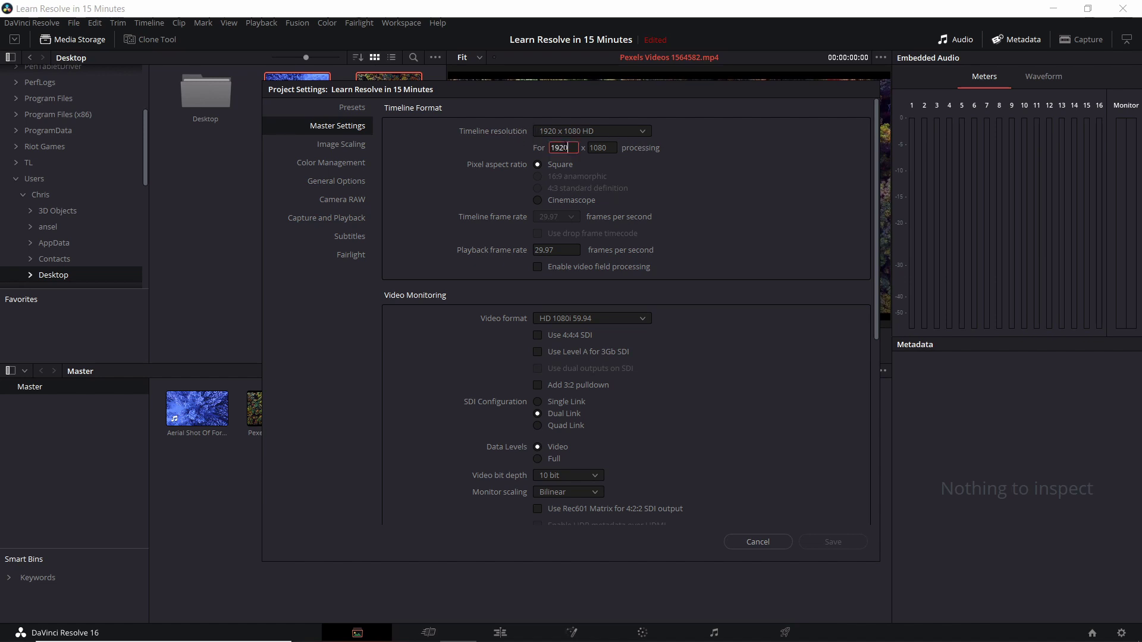
pyautogui.hotkey('ctrl', 'a')
pyautogui.click(603, 147)
pyautogui.hotkey('ctrl', 'a')
pyautogui.click(511, 227)
pyautogui.moveTo(528, 91); pyautogui.dragTo(674, 98)
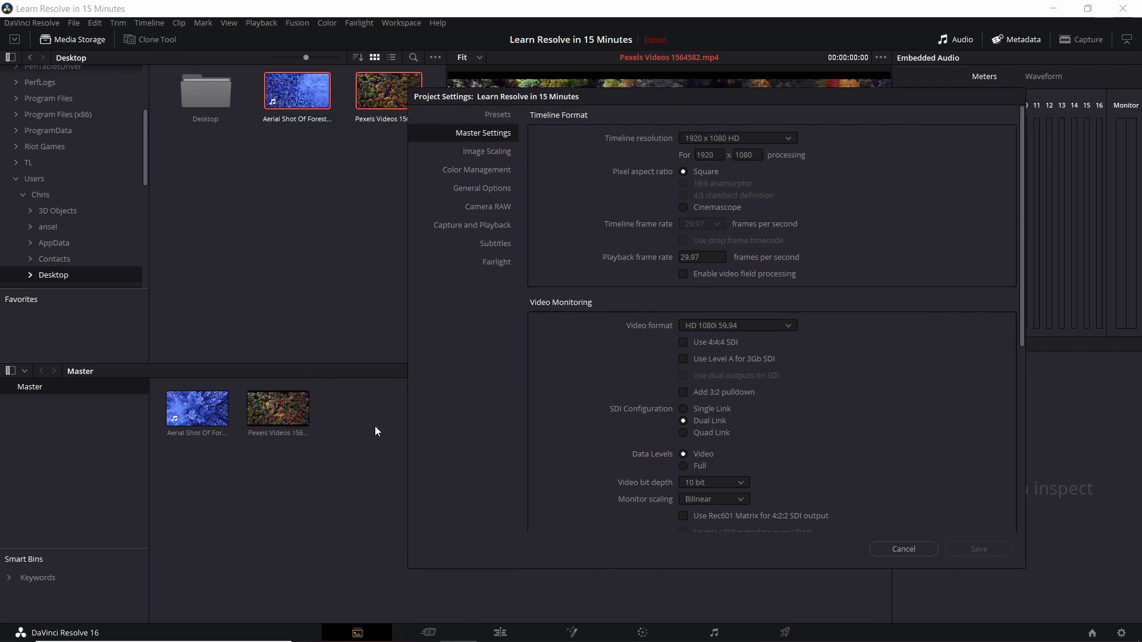
pyautogui.moveTo(646, 261); pyautogui.dragTo(541, 255)
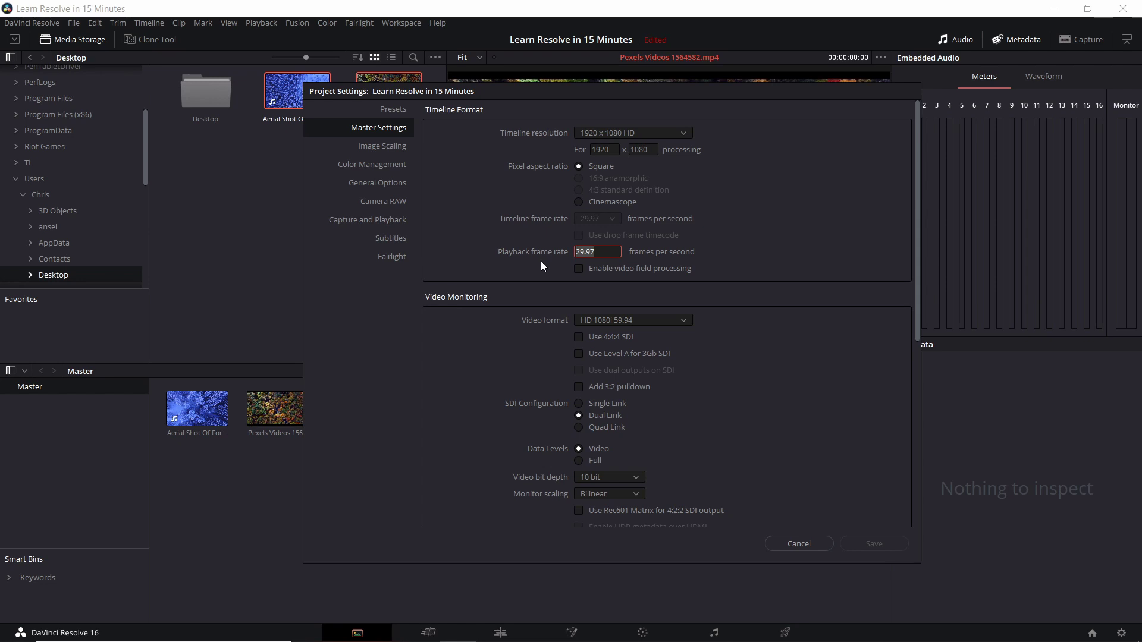
pyautogui.click(541, 262)
pyautogui.click(790, 545)
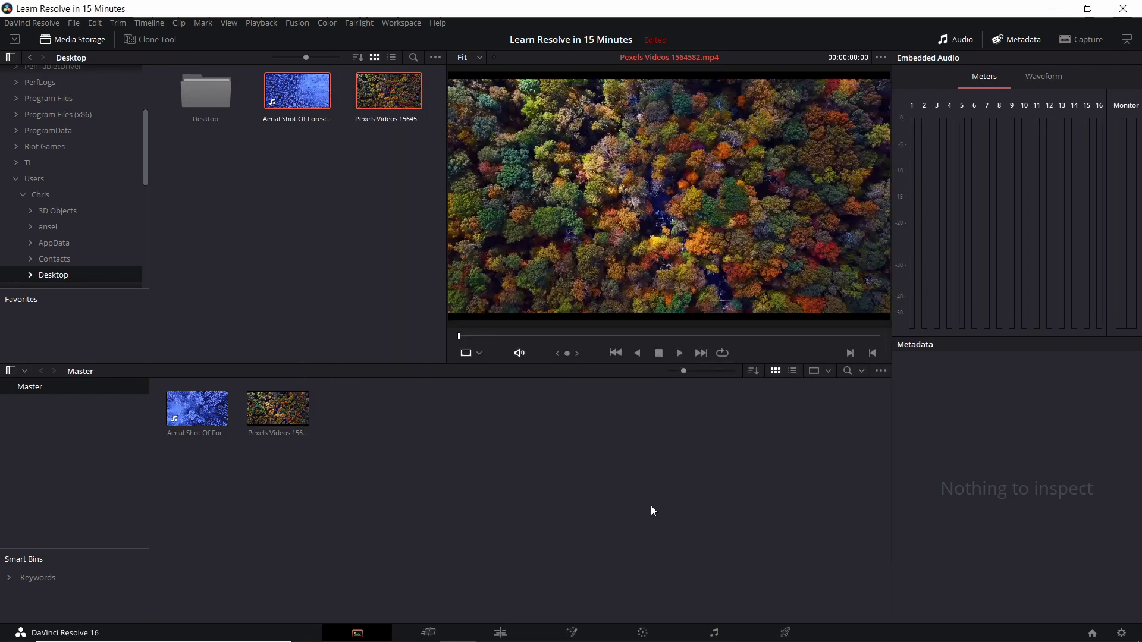
# On the Cut page, Smart Insert the autumn Pexels clip to create Timeline 1.
pyautogui.click(434, 633)
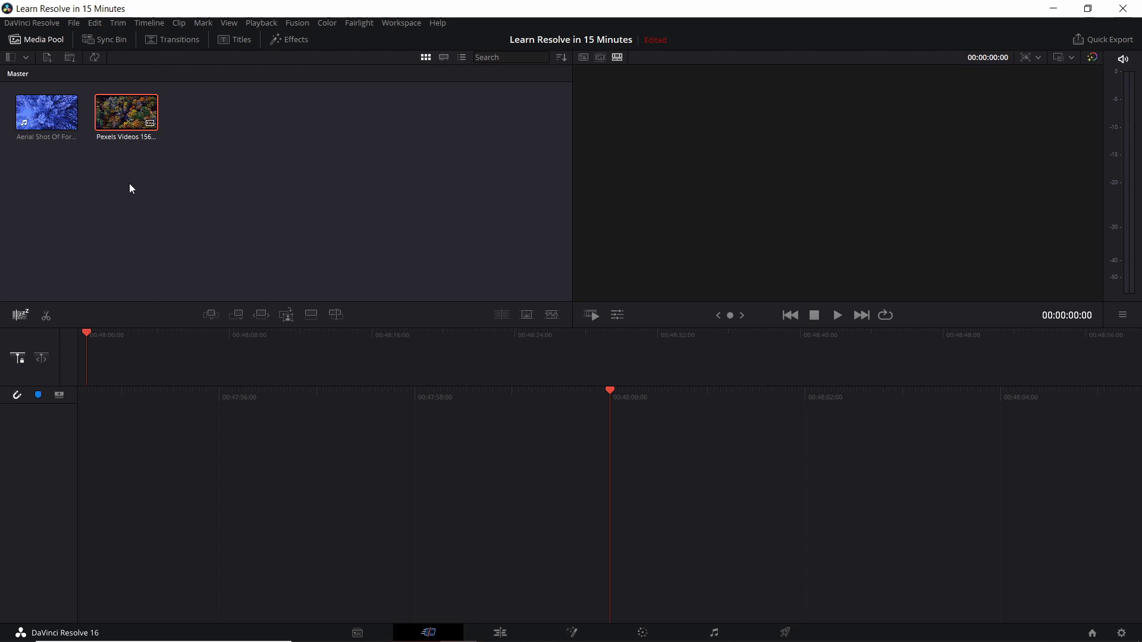
pyautogui.click(218, 319)
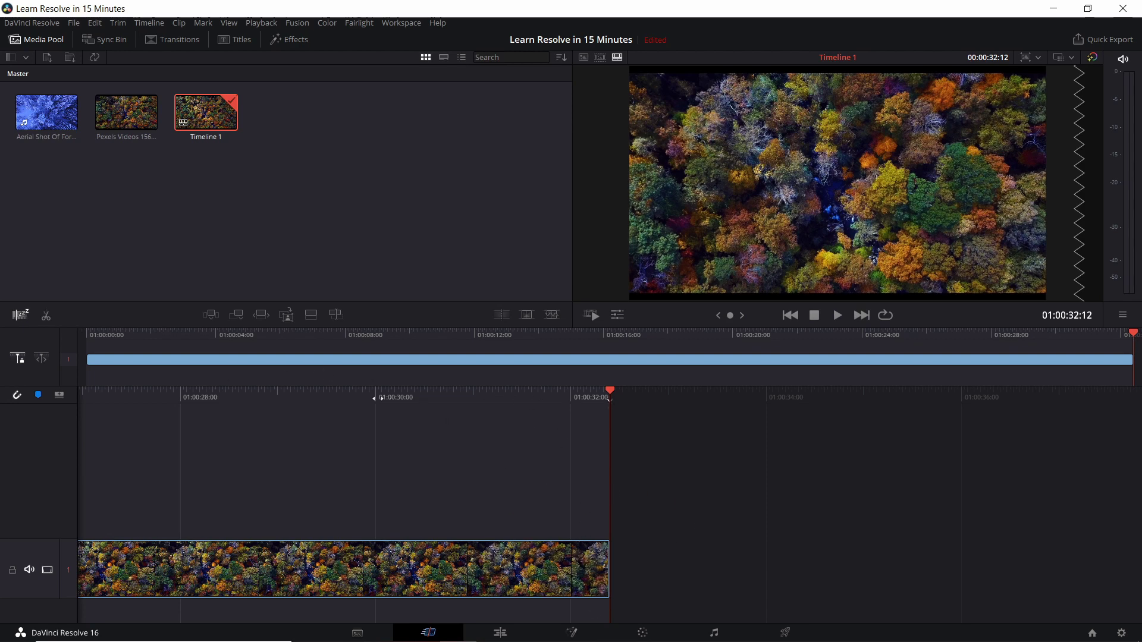
# Trim 14 frames off the autumn clip's tail so it ends at 01:00:31:28.
pyautogui.moveTo(314, 391); pyautogui.dragTo(880, 403)
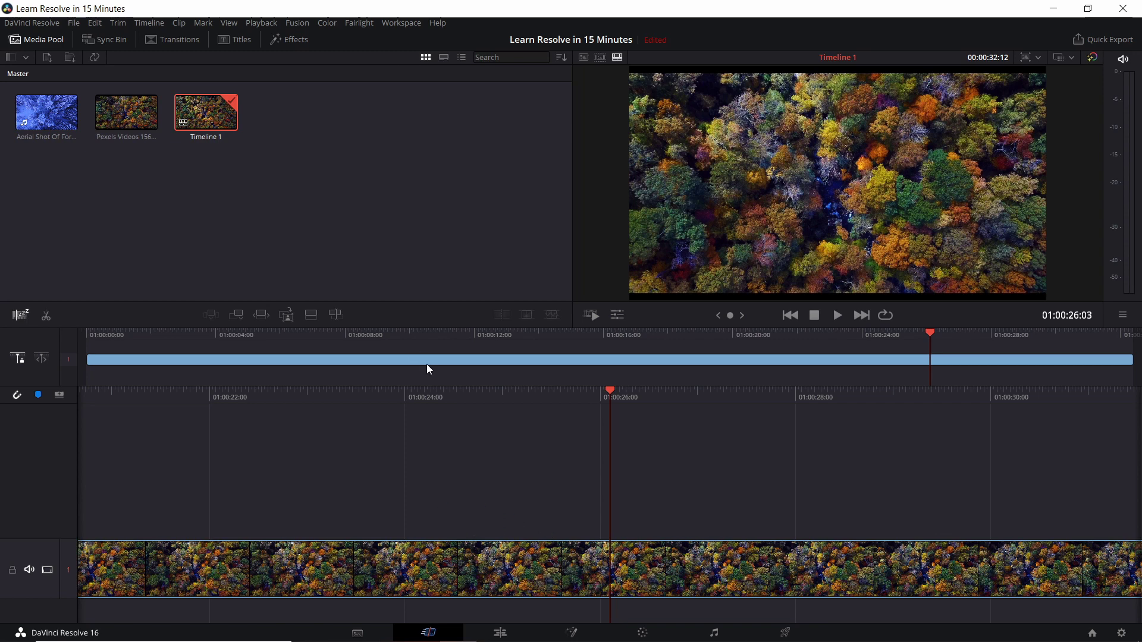
pyautogui.moveTo(423, 390); pyautogui.dragTo(811, 388)
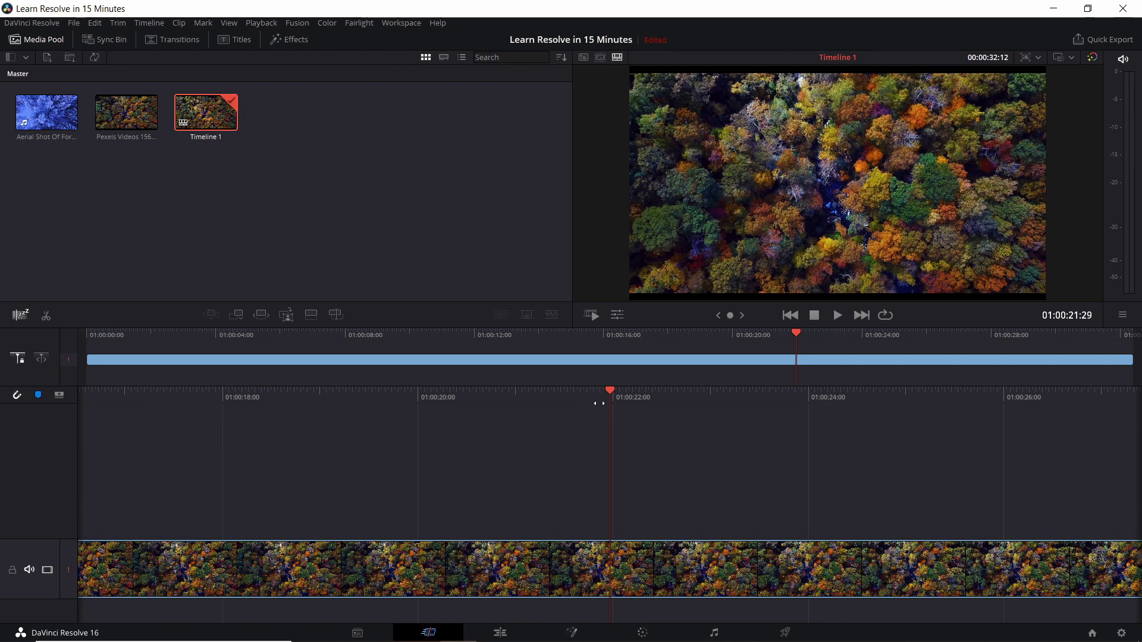
pyautogui.press('End')
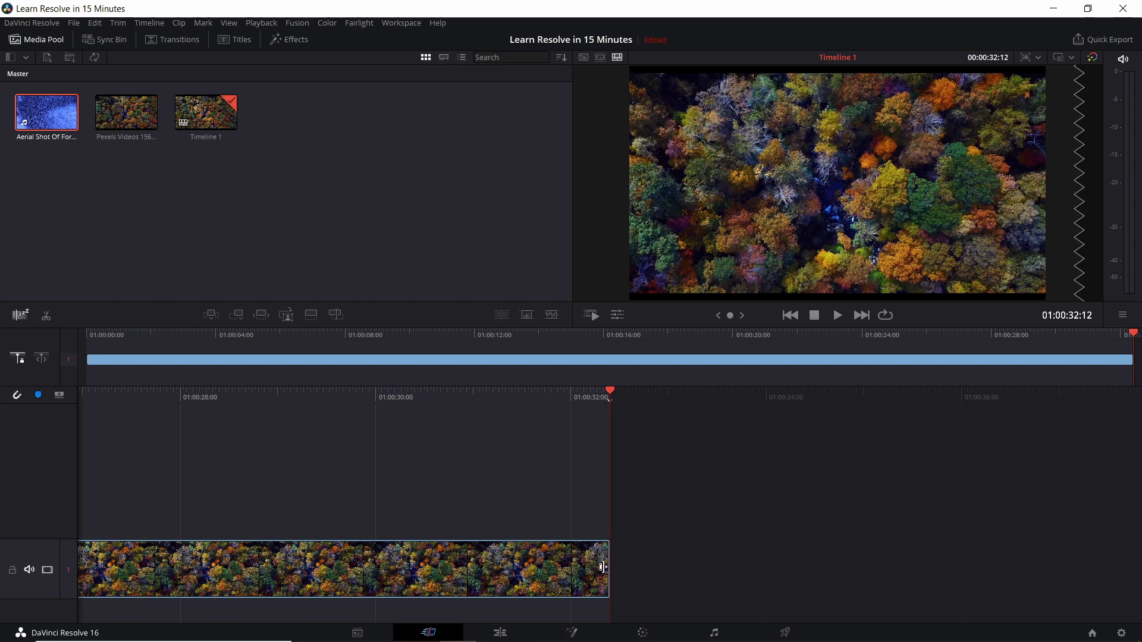
pyautogui.moveTo(602, 567); pyautogui.dragTo(553, 578)
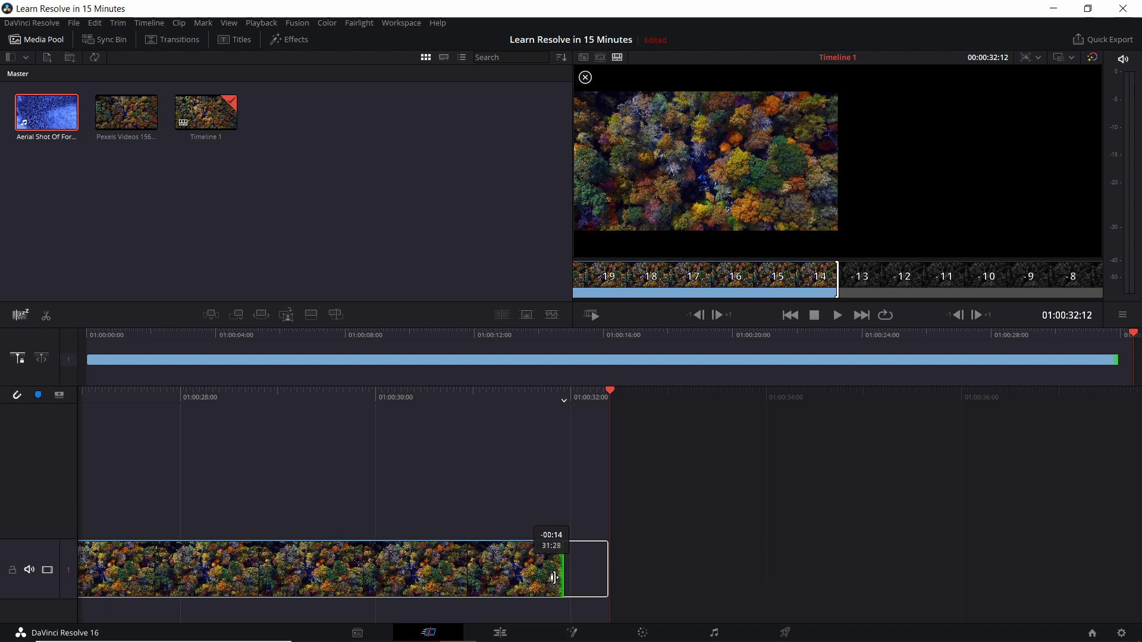
pyautogui.moveTo(553, 577); pyautogui.dragTo(552, 574)
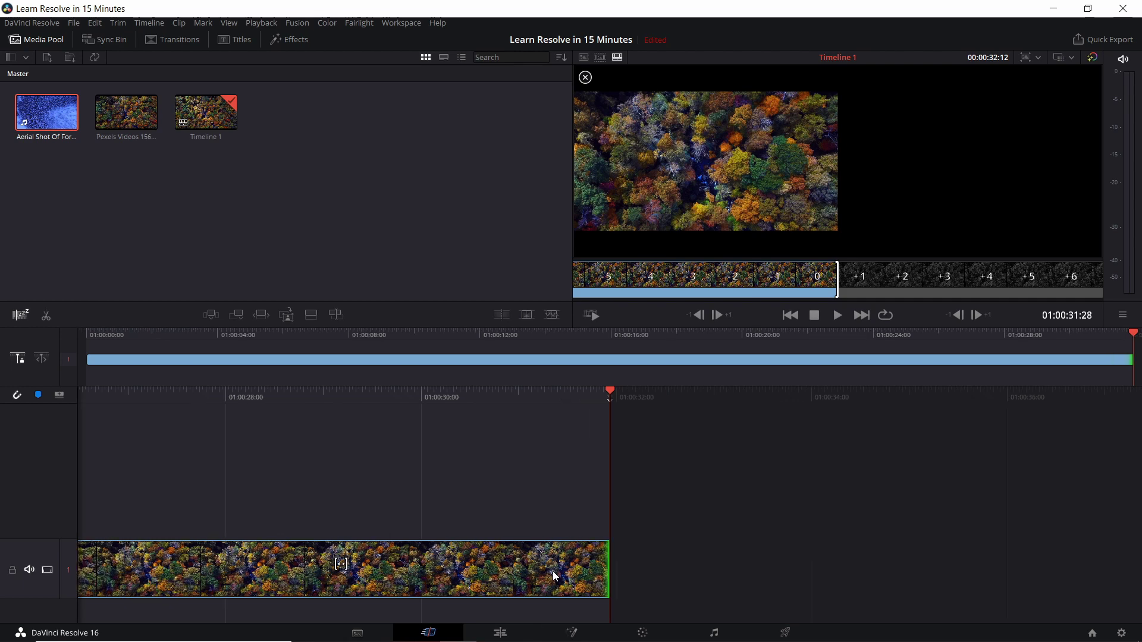
# Add the Aerial Shot clip after the autumn clip and move the cut one frame later.
pyautogui.moveTo(51, 113); pyautogui.dragTo(636, 558)
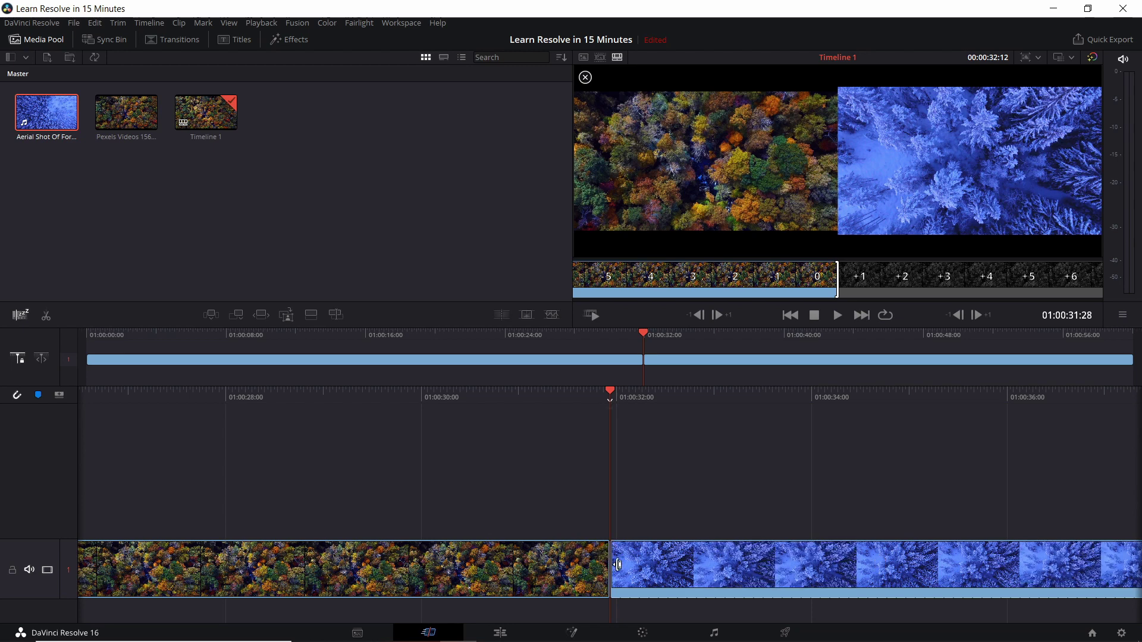
pyautogui.moveTo(599, 564); pyautogui.dragTo(626, 566)
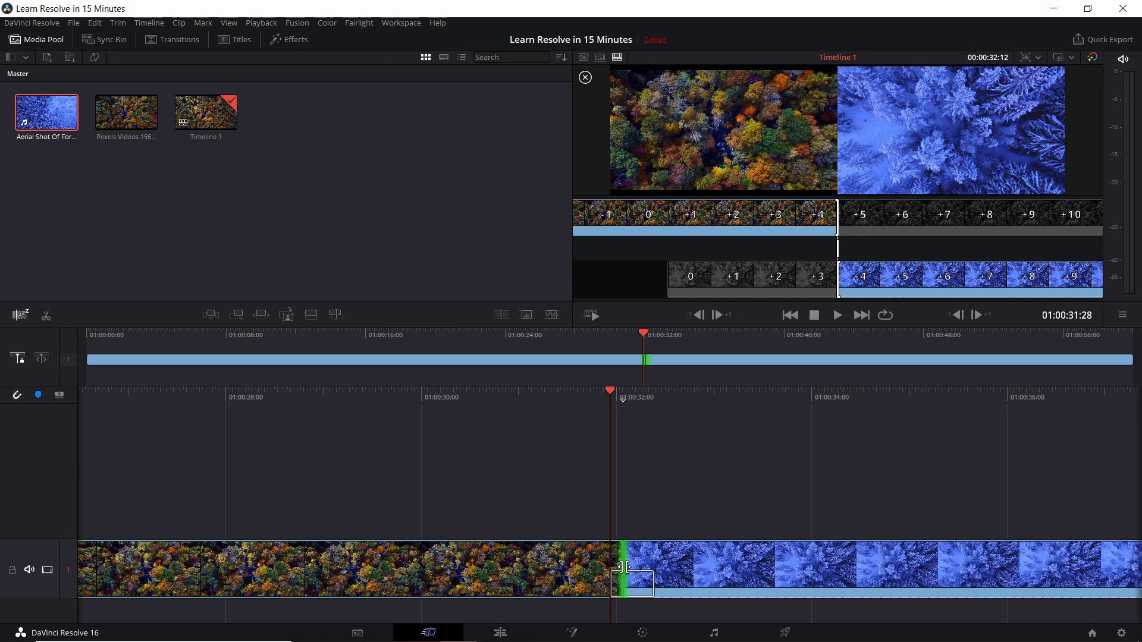
pyautogui.moveTo(623, 566); pyautogui.dragTo(626, 567)
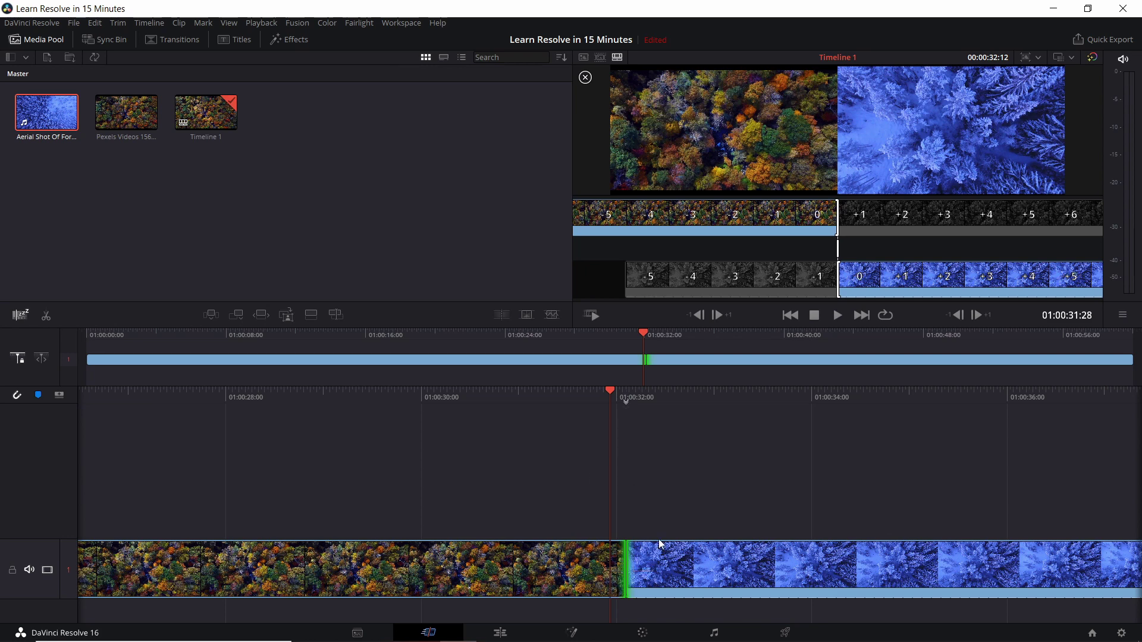
pyautogui.click(534, 360)
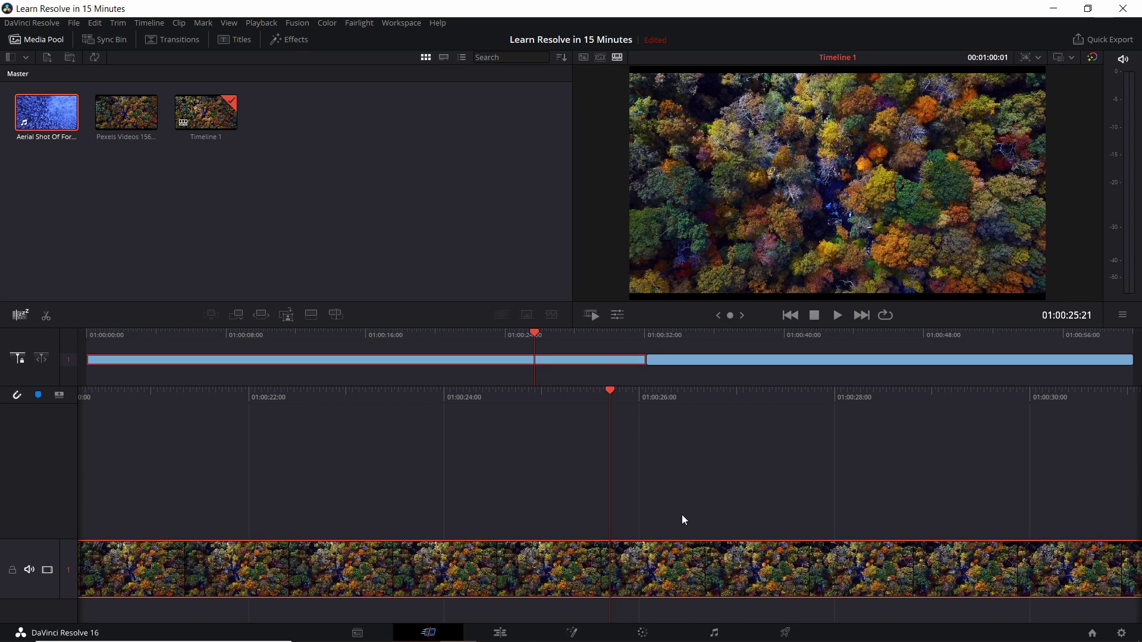
# Split the autumn clip twice to isolate a section about one second long.
pyautogui.click(47, 313)
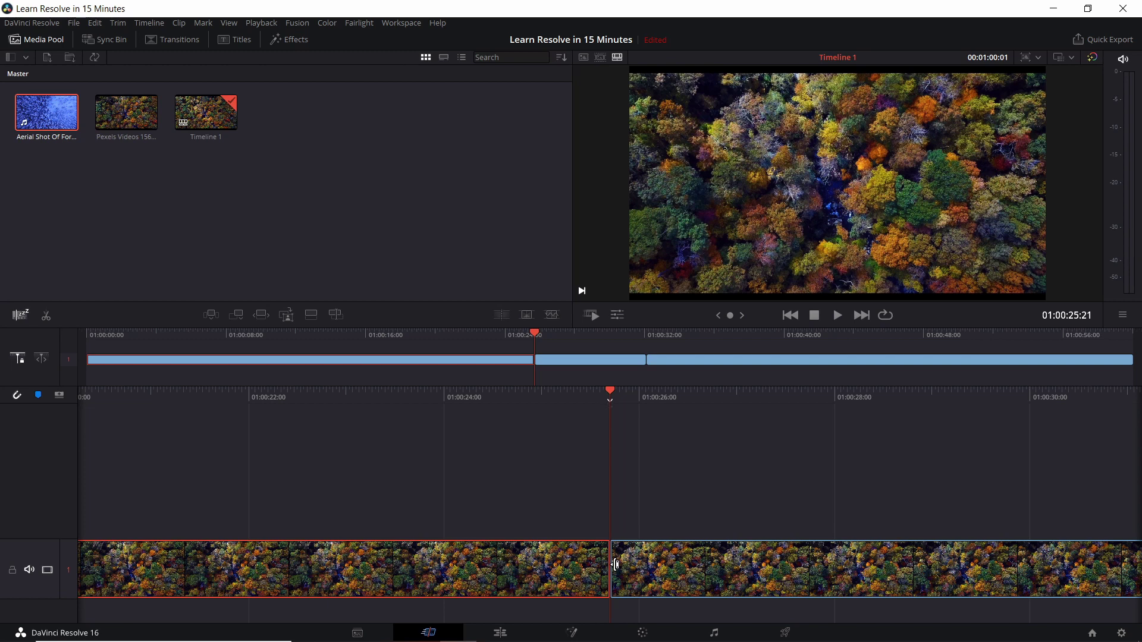
pyautogui.hotkey('shift', 'Left')
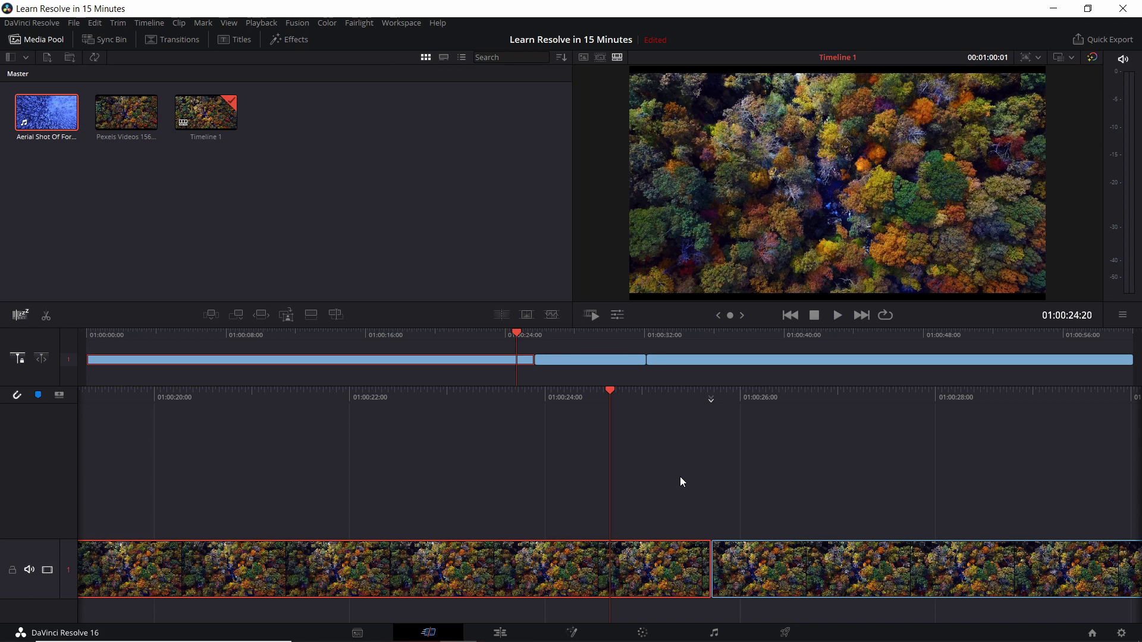
pyautogui.hotkey('ctrl', 'b')
pyautogui.press('Left')
pyautogui.press('Left')
pyautogui.press('Left')
pyautogui.press('Left')
pyautogui.press('Left')
pyautogui.press('Left')
pyautogui.press('Left')
pyautogui.press('Left')
pyautogui.press('Left')
pyautogui.press('Left')
pyautogui.press('Left')
pyautogui.press('Left')
pyautogui.press('Left')
pyautogui.press('Left')
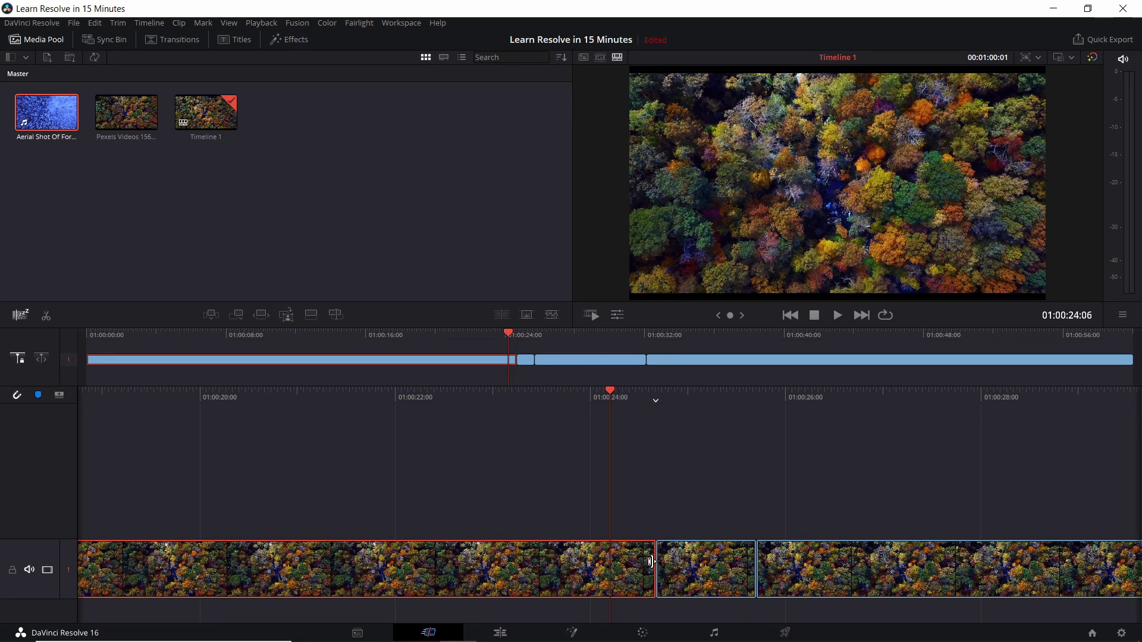
# Ripple-delete the short middle section, shortening Timeline 1 to 00:00:59:00.
pyautogui.click(722, 563)
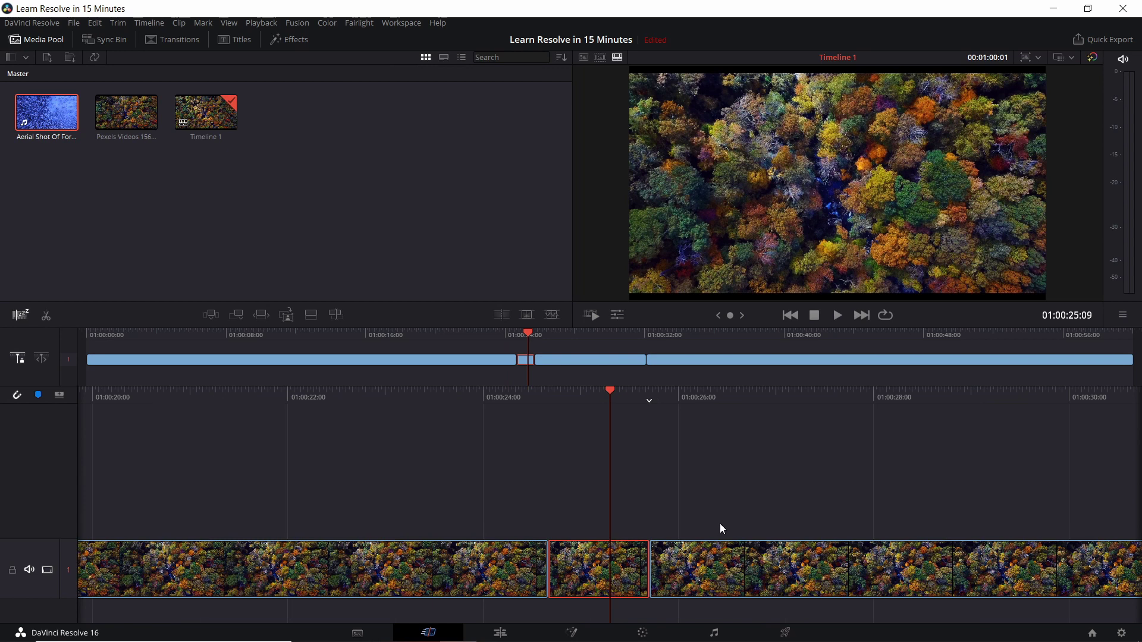
pyautogui.press('Delete')
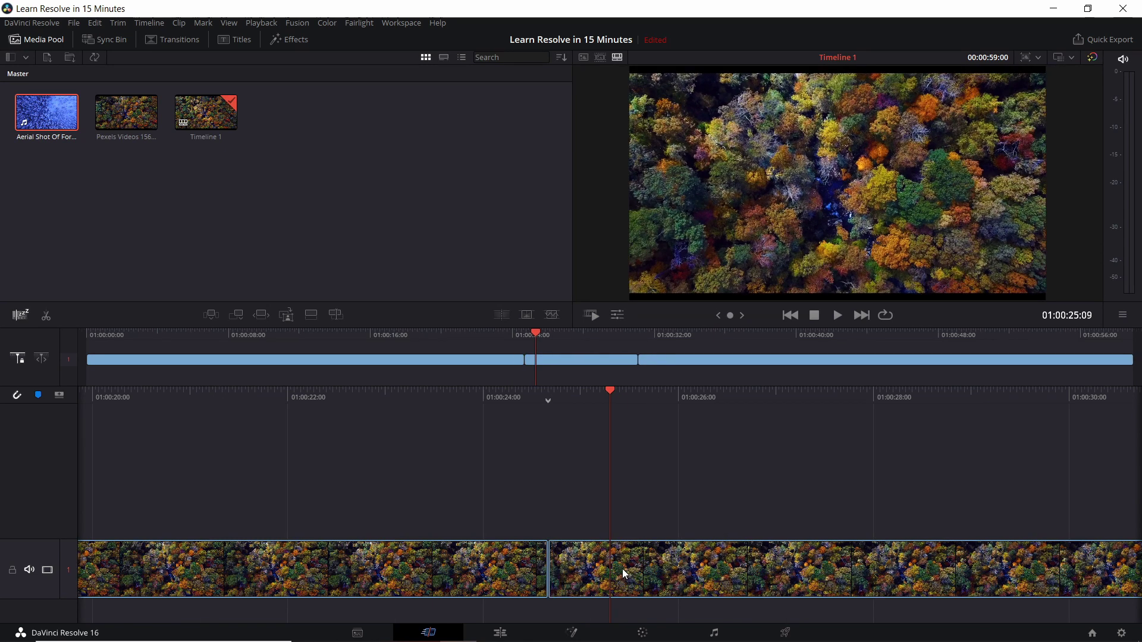
pyautogui.hotkey('ctrl', 'z')
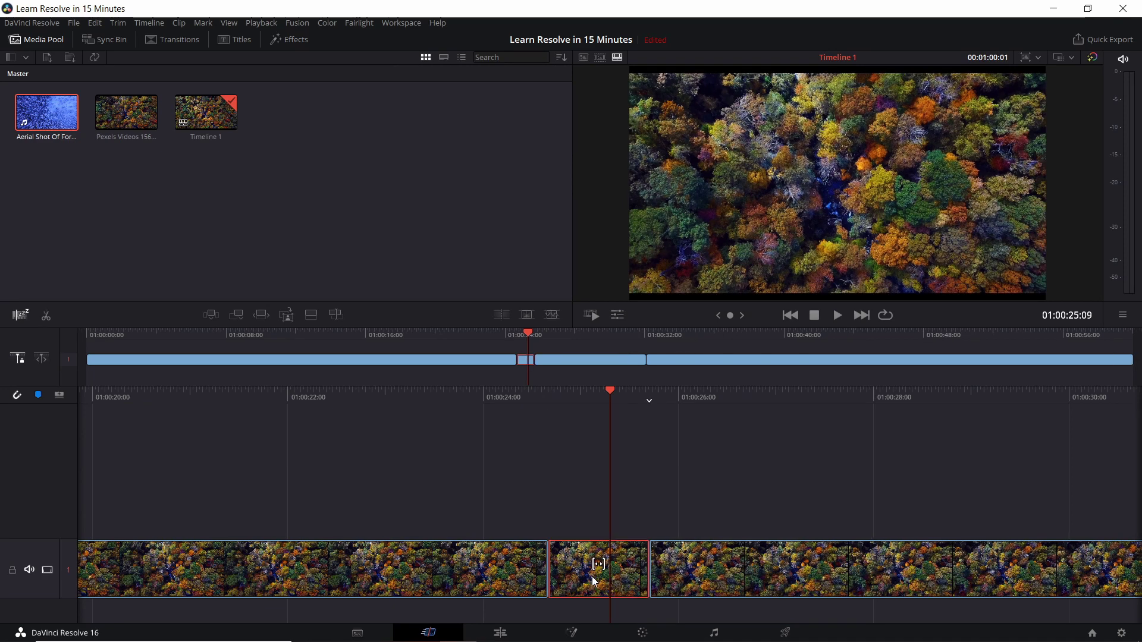
pyautogui.press('Delete')
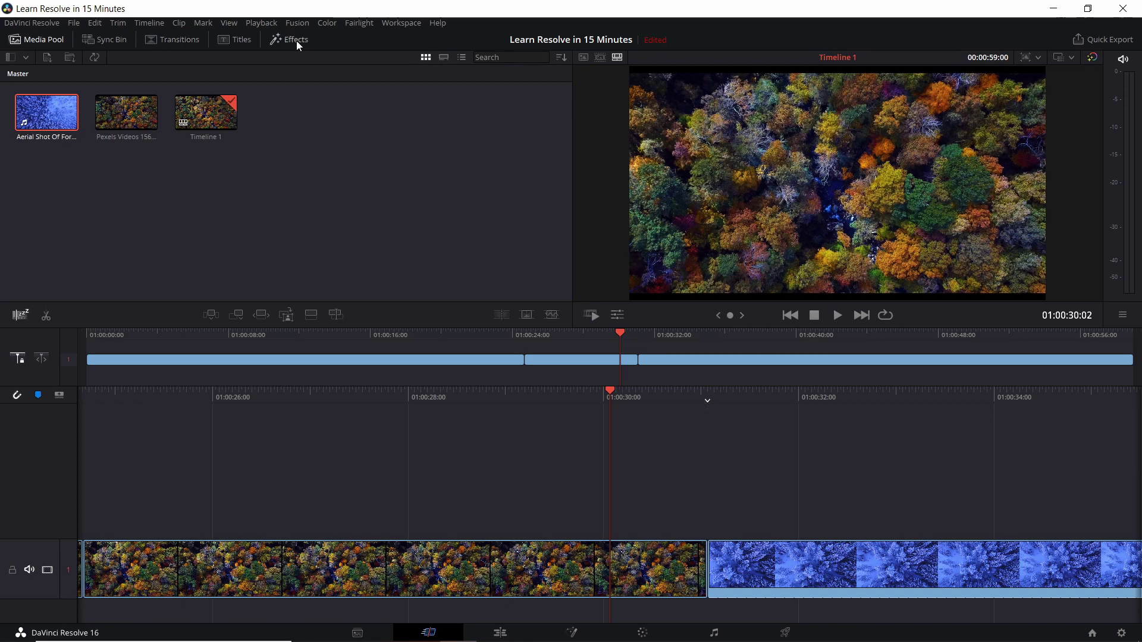
# Add a Cross Dissolve between the autumn and snowy clips and play it back.
pyautogui.click(170, 43)
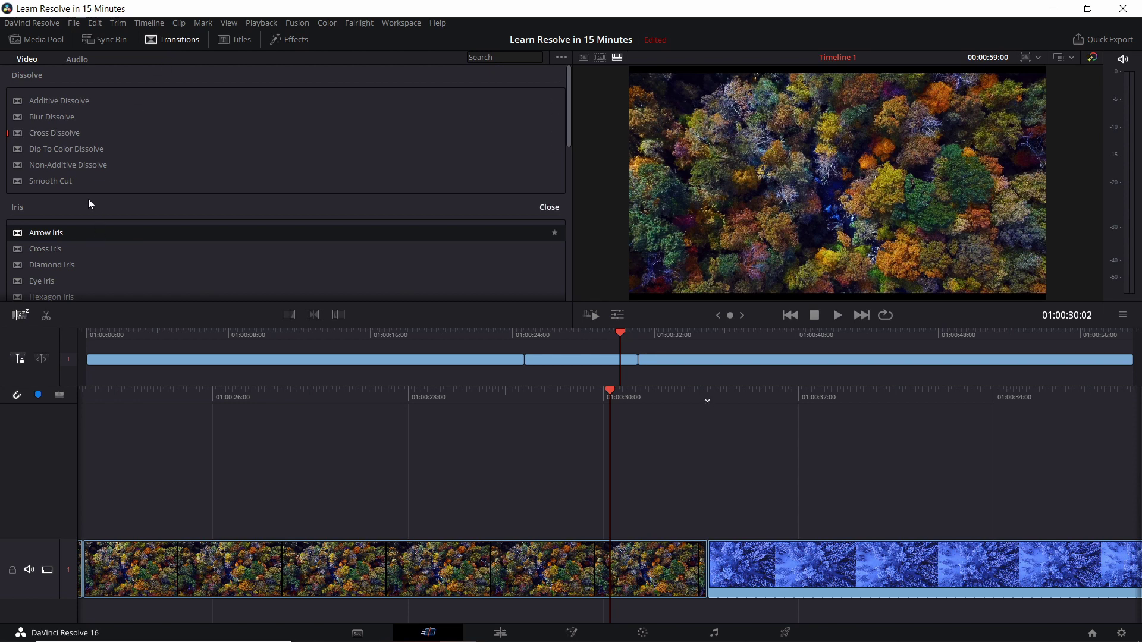
pyautogui.moveTo(90, 134); pyautogui.dragTo(707, 565)
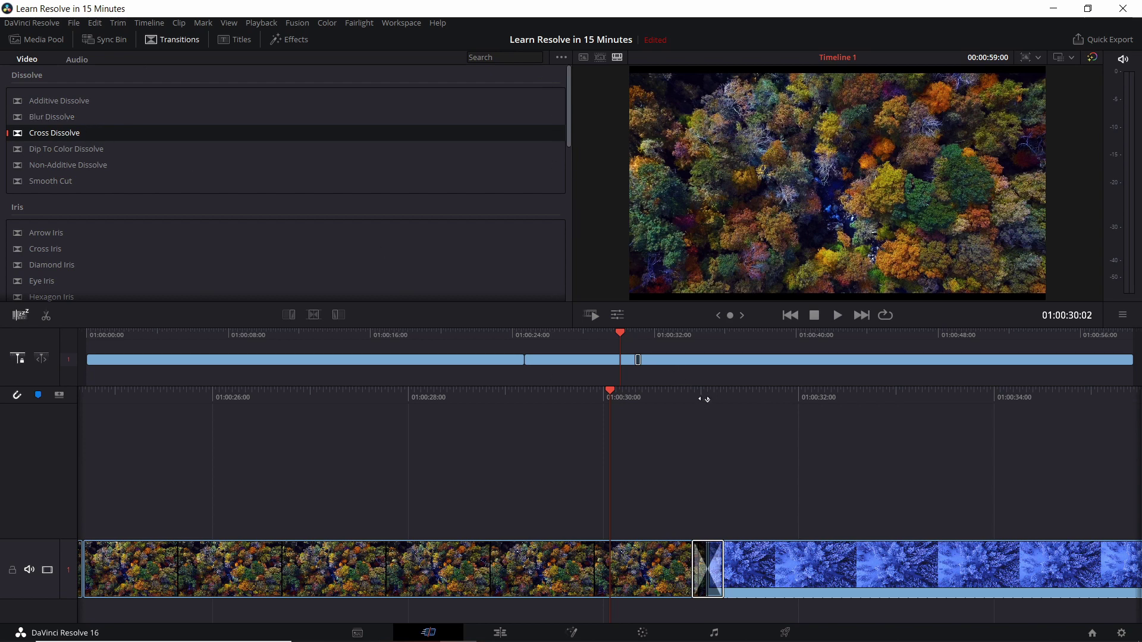
pyautogui.moveTo(701, 399); pyautogui.dragTo(659, 402)
pyautogui.press('space')
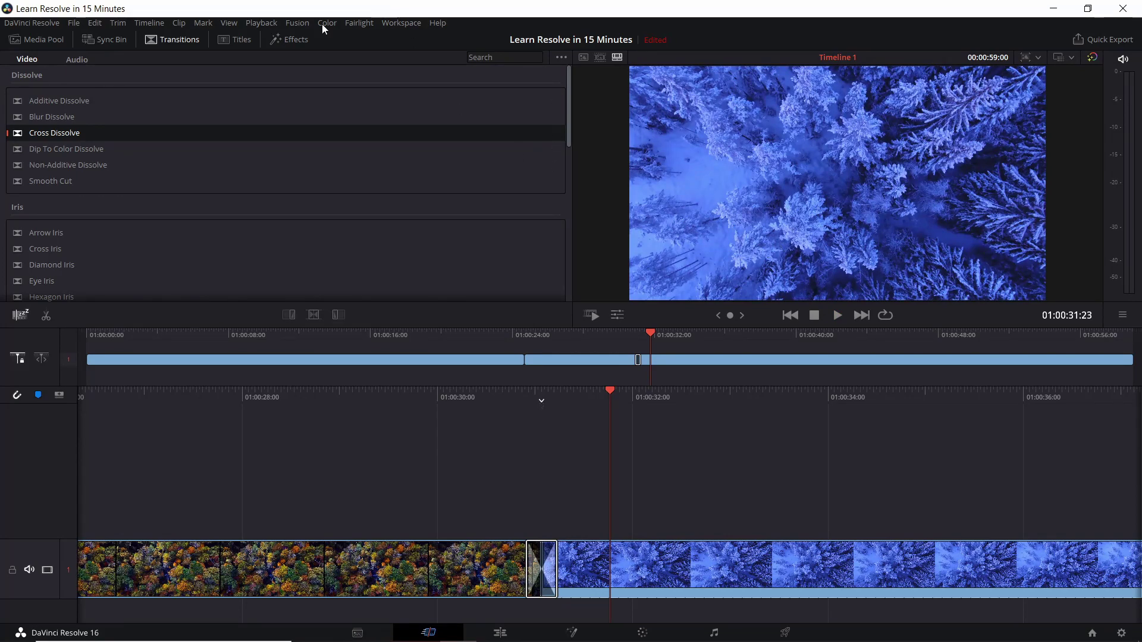
pyautogui.click(245, 41)
# Place a 3D Lower 3rd Sliding Block title on track 2 over the dissolve and preview it.
pyautogui.scroll(-3, 238, 216)
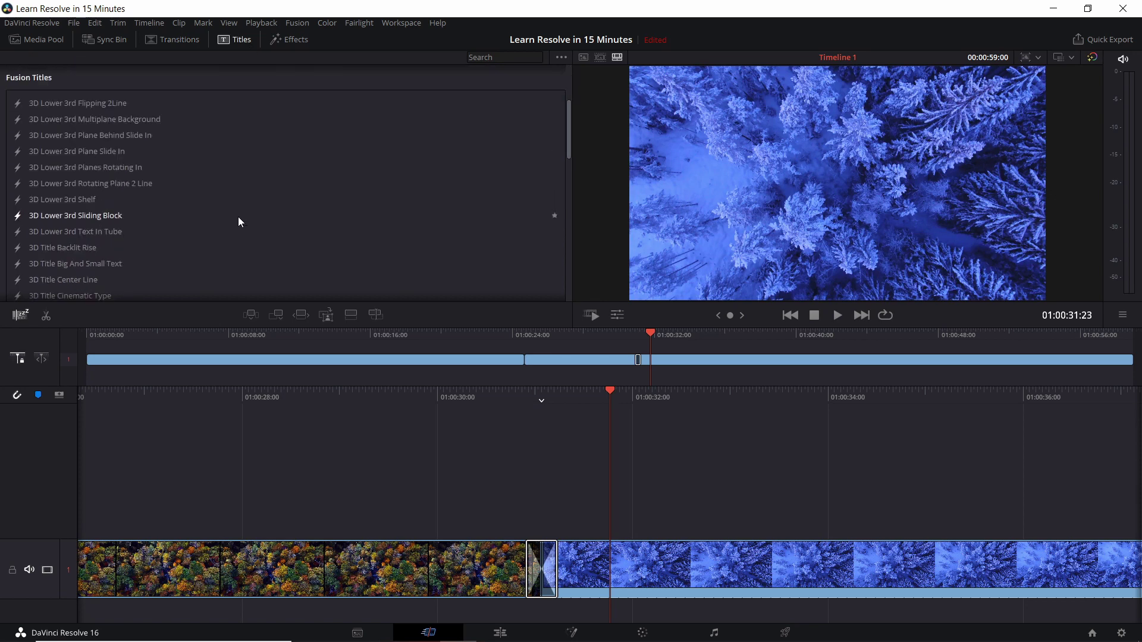
pyautogui.moveTo(238, 216); pyautogui.dragTo(311, 483)
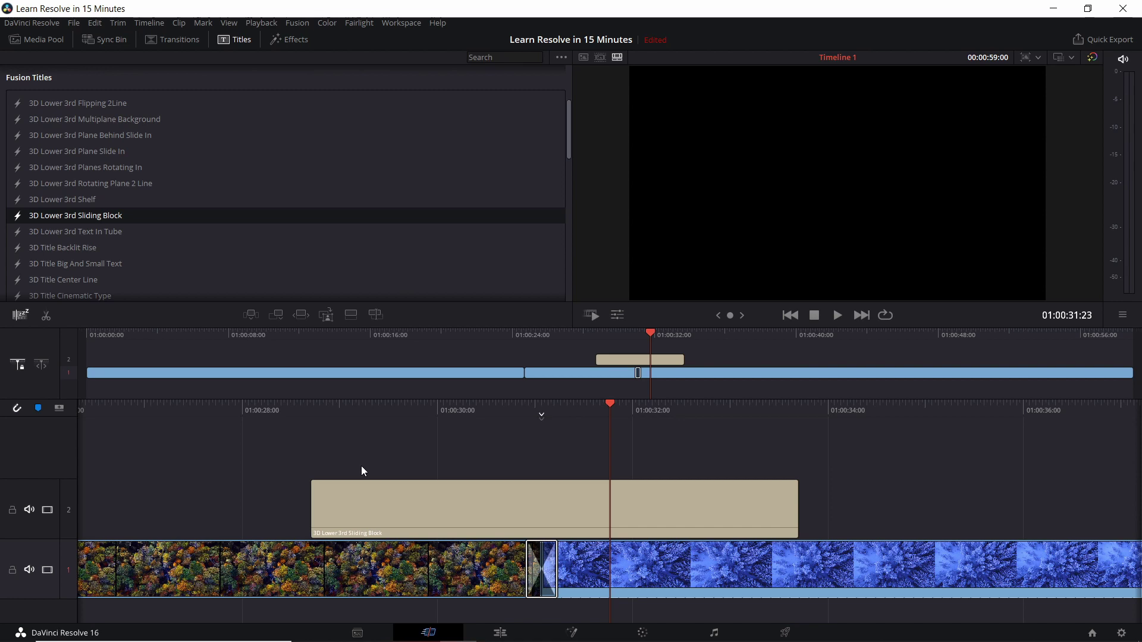
pyautogui.press('/')
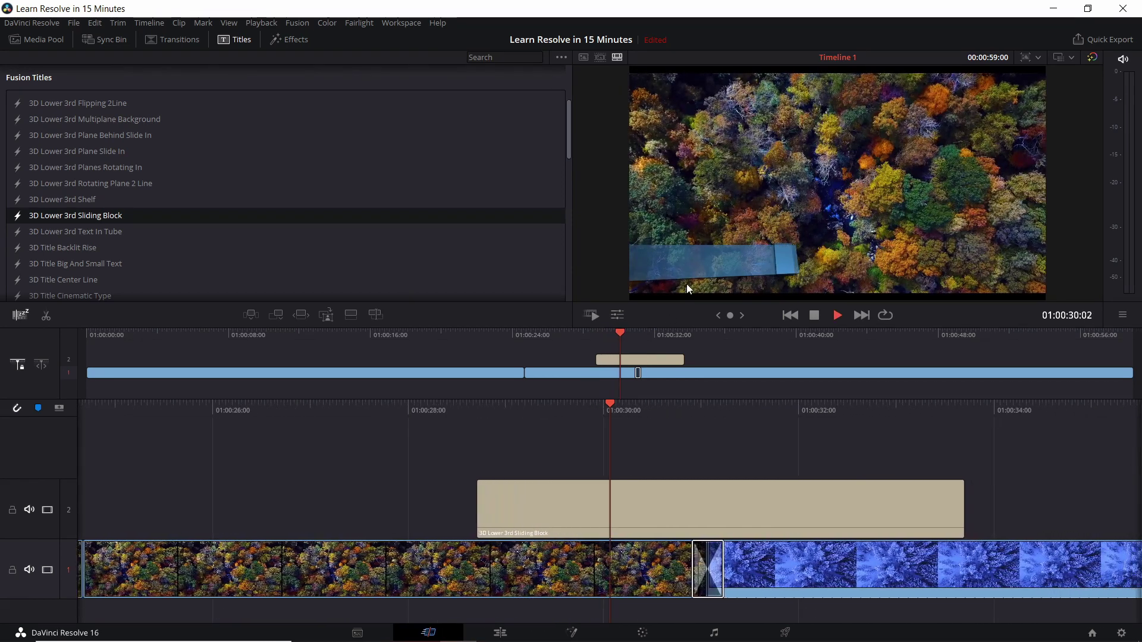
pyautogui.press('space')
pyautogui.click(291, 40)
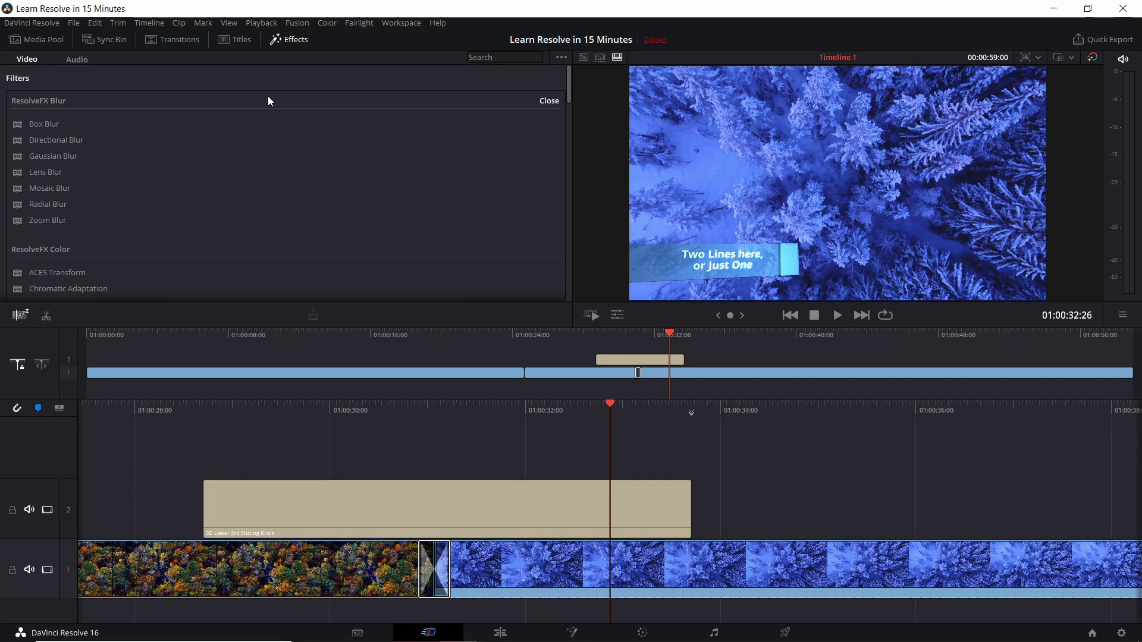
# Apply the ResolveFX Invert Color filter to the snowy Aerial Shot clip, turning it golden.
pyautogui.moveTo(252, 156); pyautogui.dragTo(680, 559)
pyautogui.scroll(-6, 214, 209)
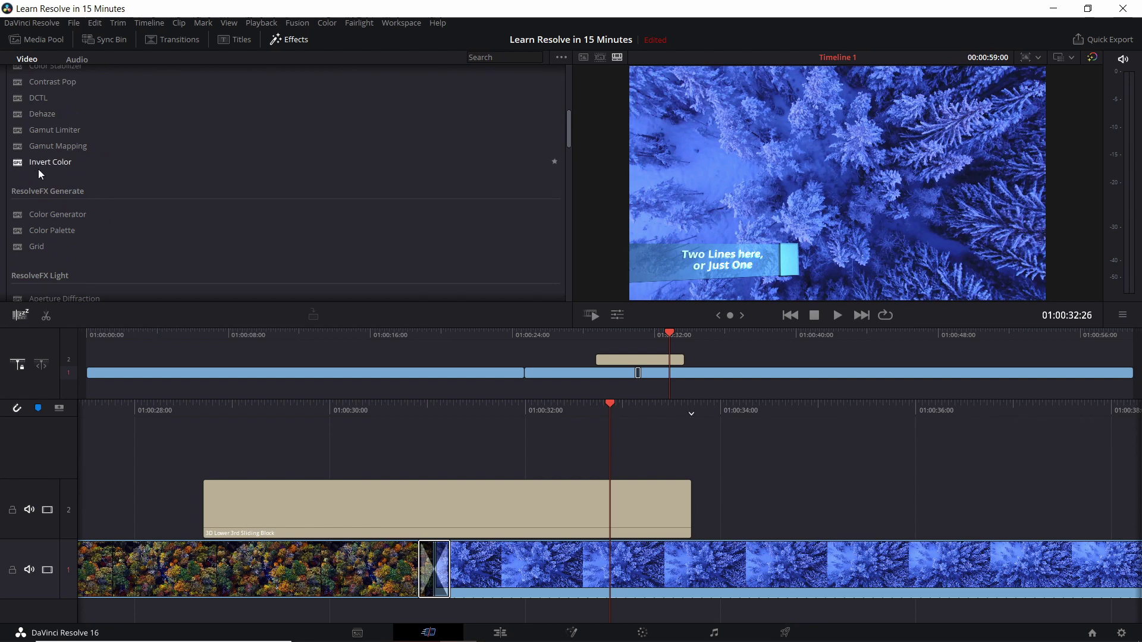
pyautogui.moveTo(56, 165); pyautogui.dragTo(676, 561)
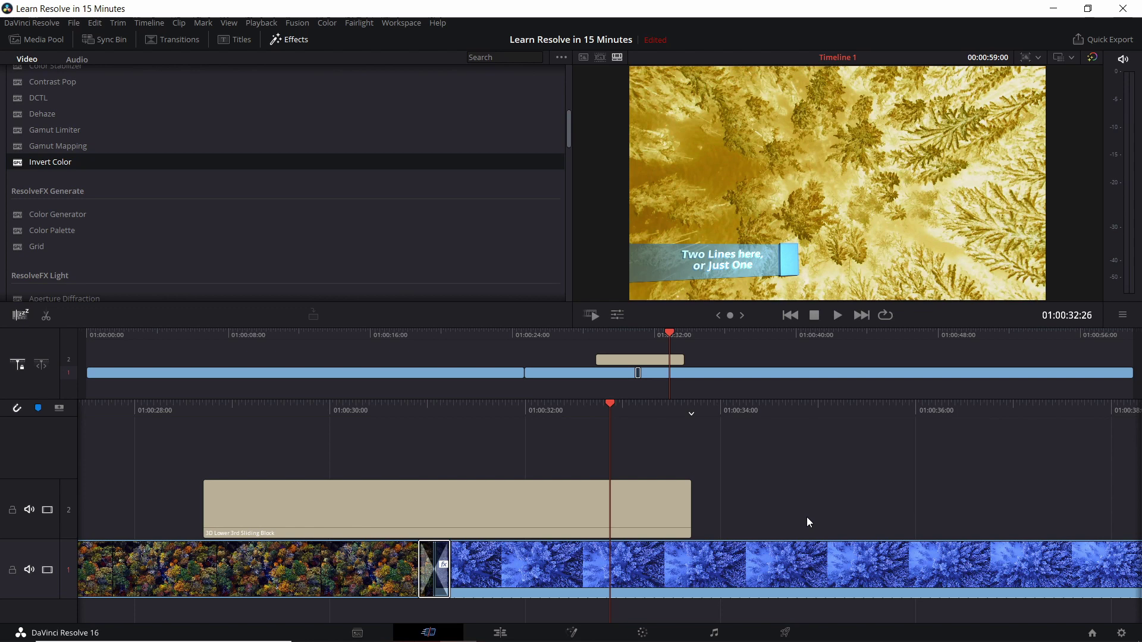
pyautogui.hotkey('shift', 'Left')
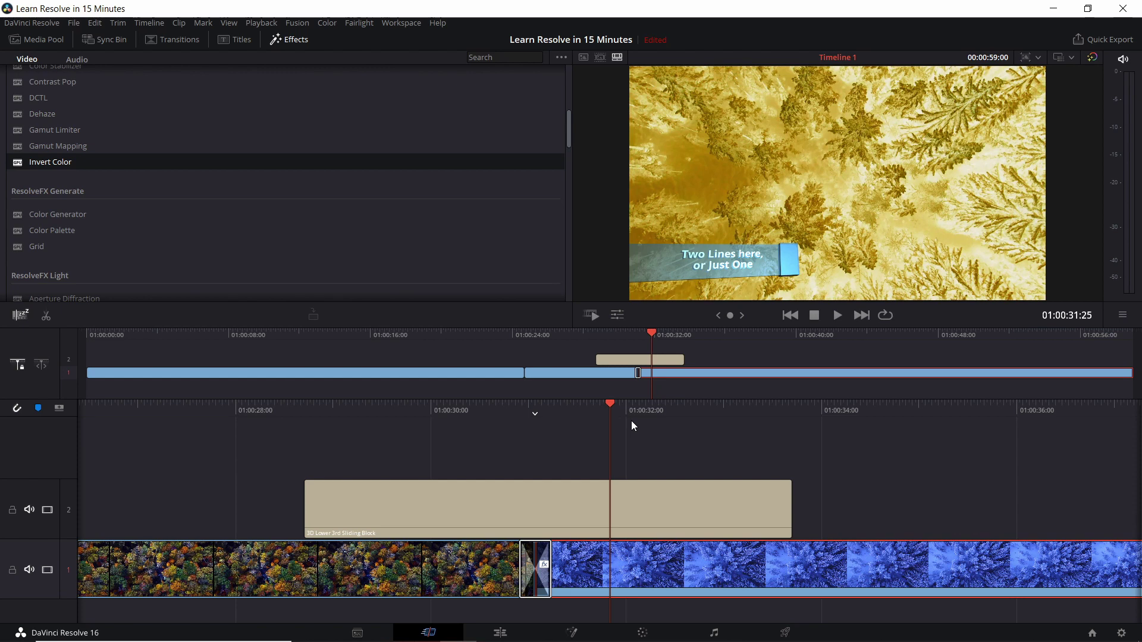
pyautogui.click(517, 632)
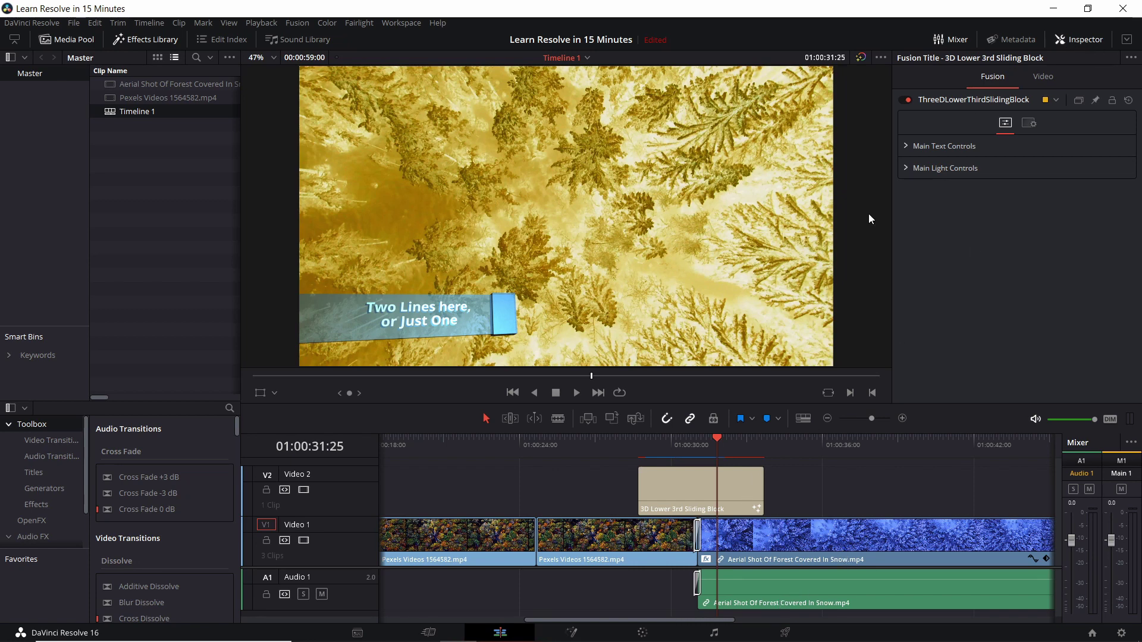
# In the Inspector, check each clip's Invert Color settings, then select the lower-third title.
pyautogui.click(728, 480)
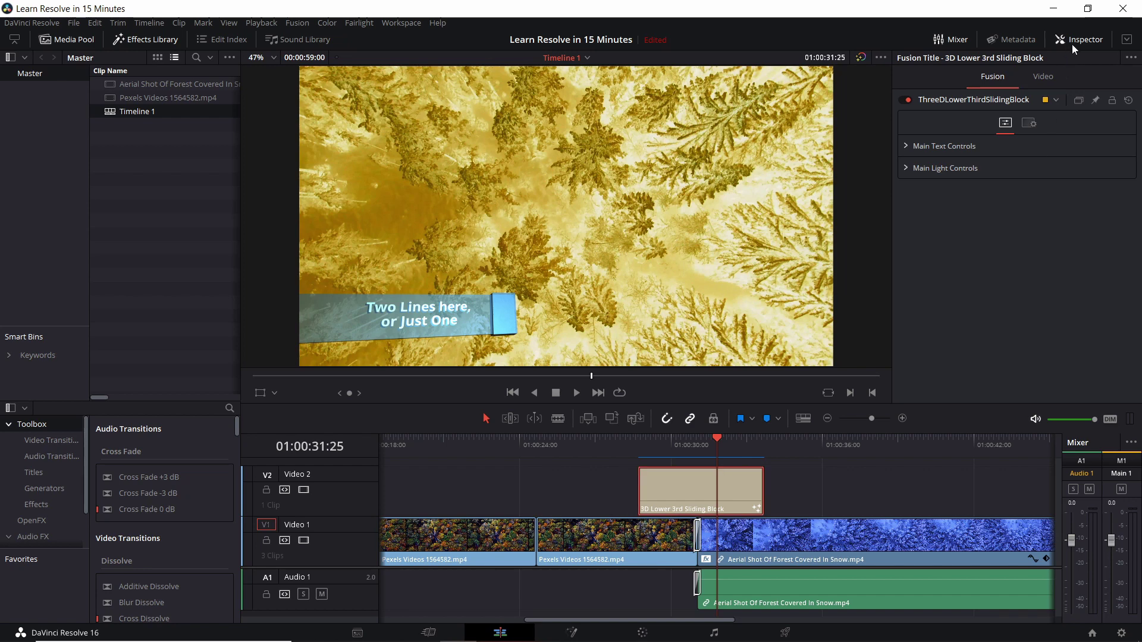
pyautogui.click(616, 538)
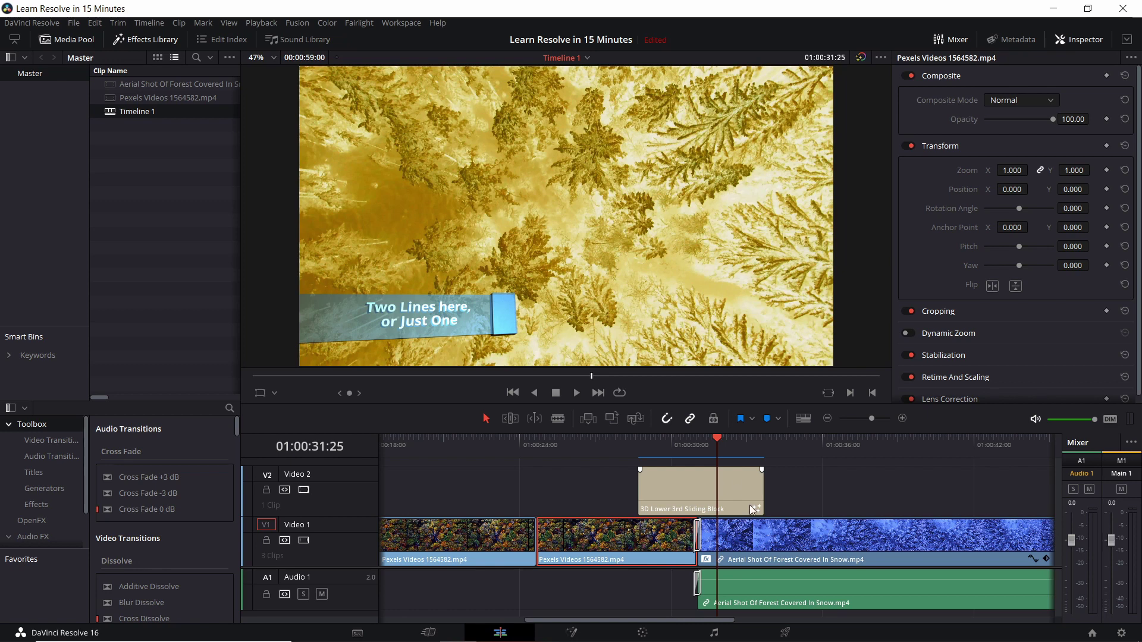
pyautogui.click(808, 539)
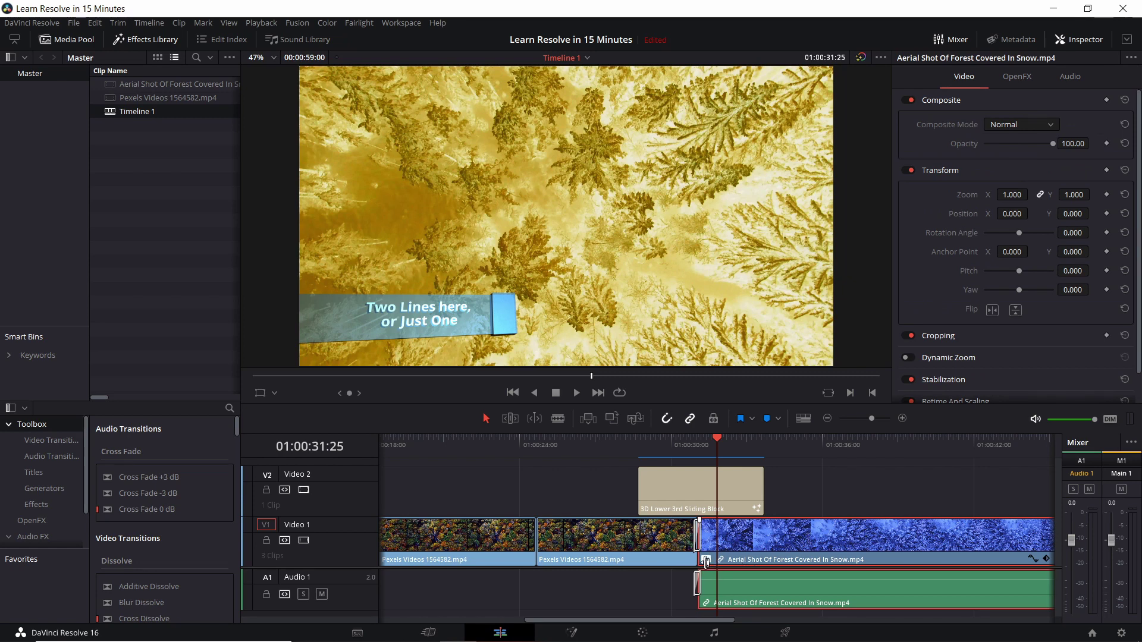
pyautogui.click(1017, 76)
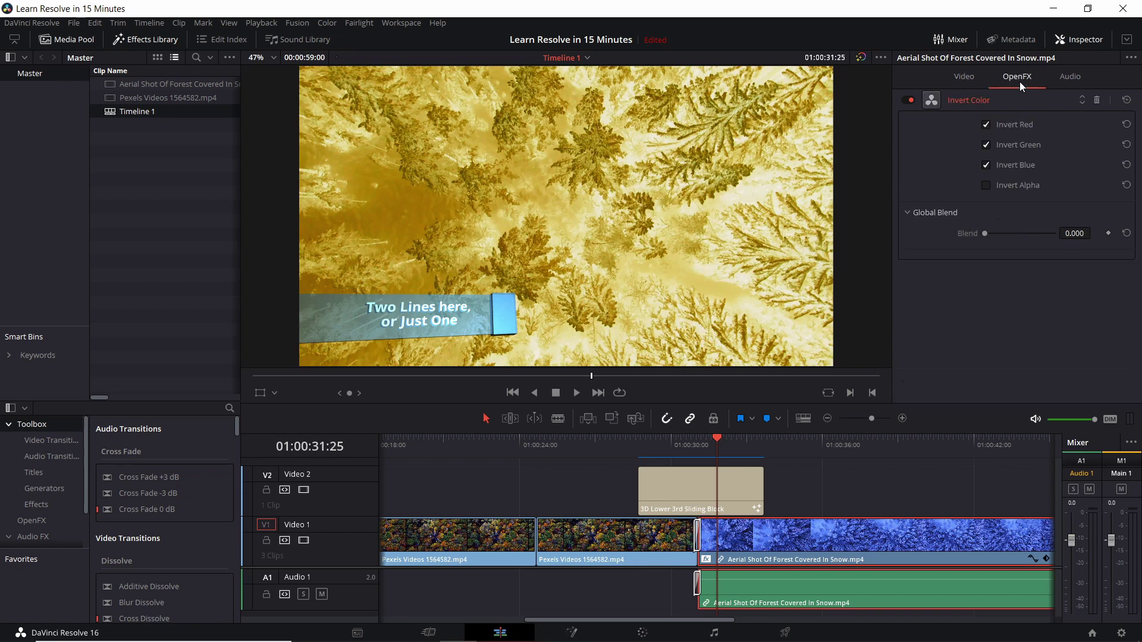
pyautogui.click(734, 487)
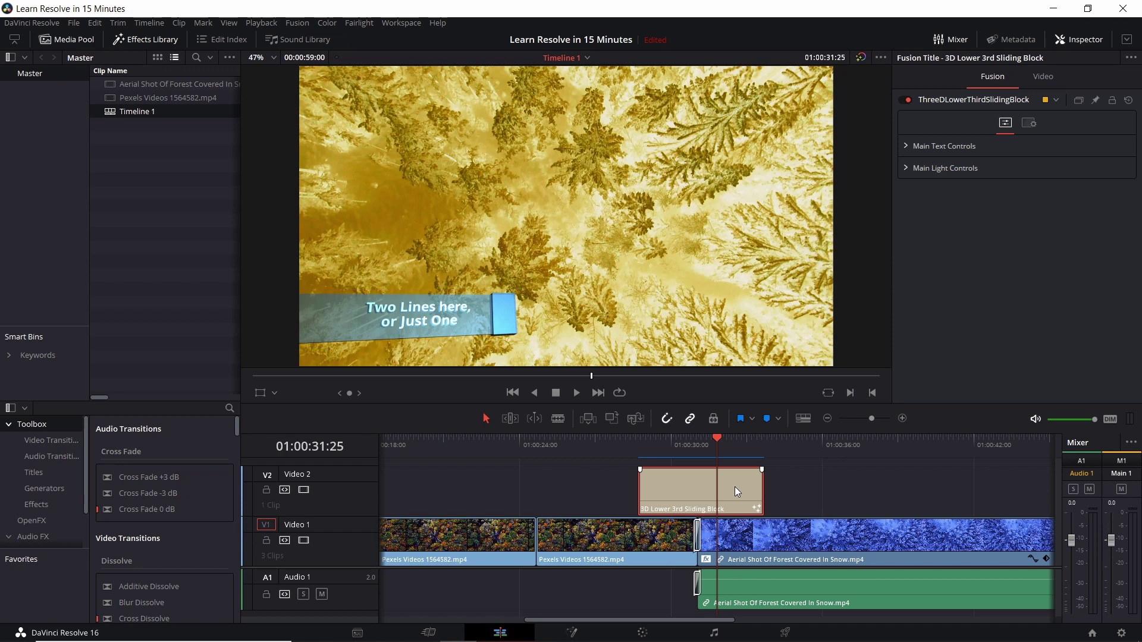
# Review the title's Main Text Controls, then select the second autumn Pexels clip on V1.
pyautogui.click(906, 144)
pyautogui.scroll(-3, 915, 206)
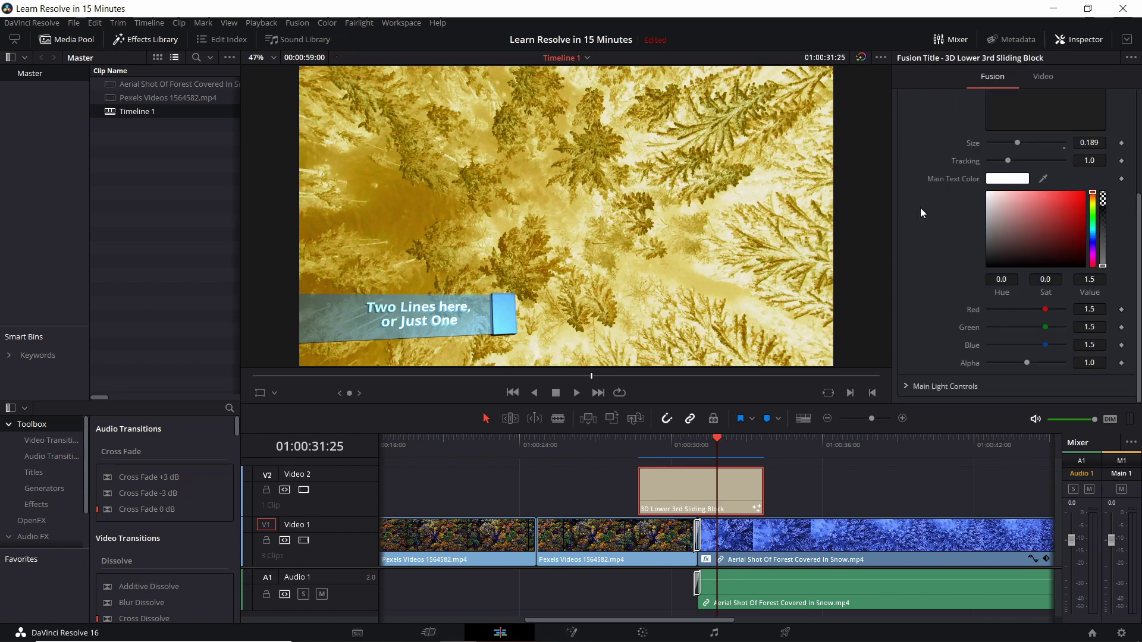
pyautogui.scroll(3, 918, 207)
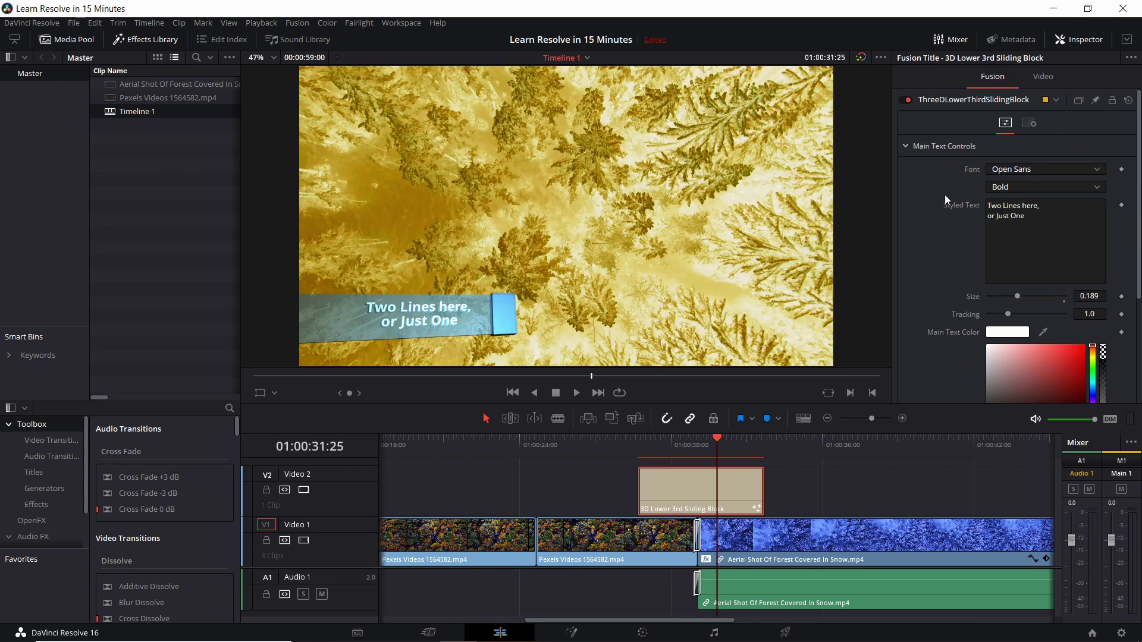
pyautogui.scroll(-3, 928, 203)
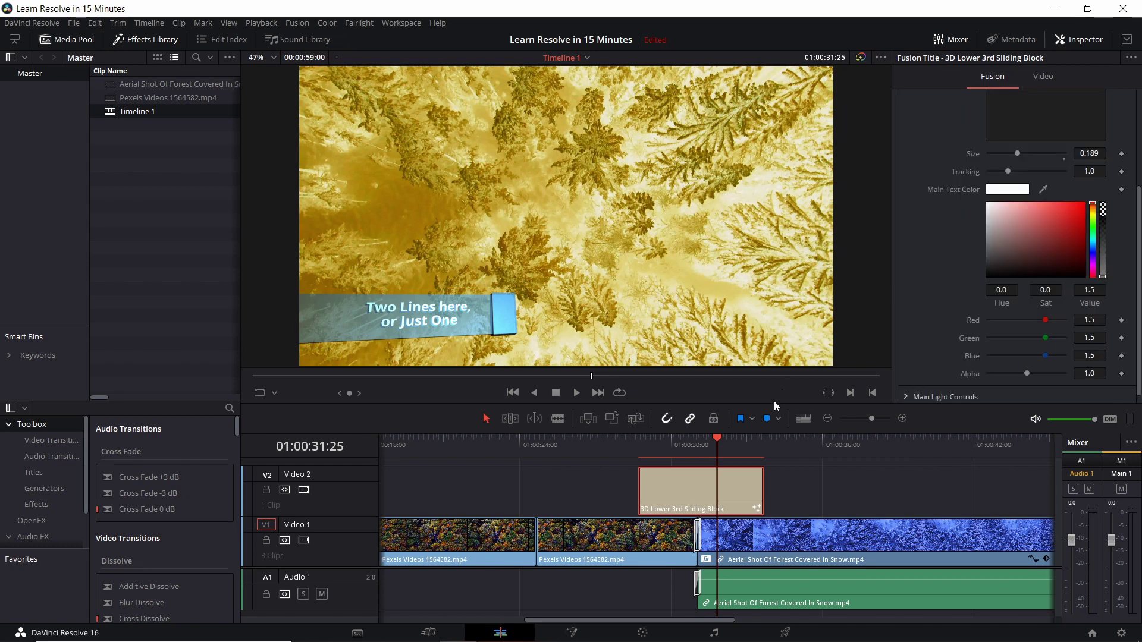
pyautogui.click(655, 539)
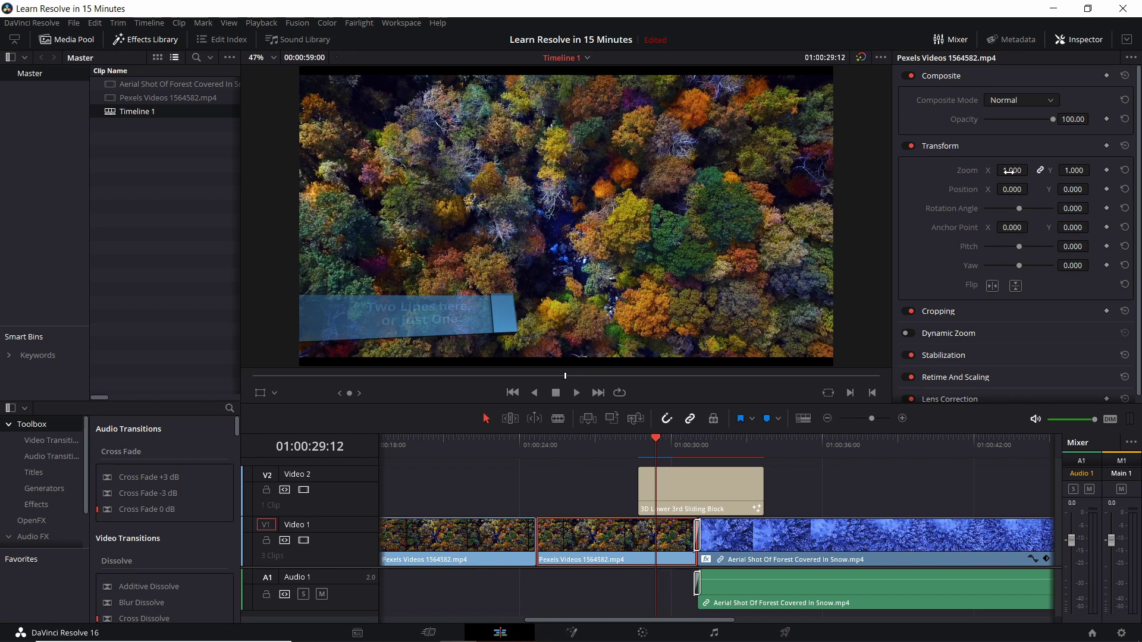
# Expand the autumn clip's Cropping settings (all at 0.000) and enlarge the effects library panel.
pyautogui.scroll(-1, 948, 241)
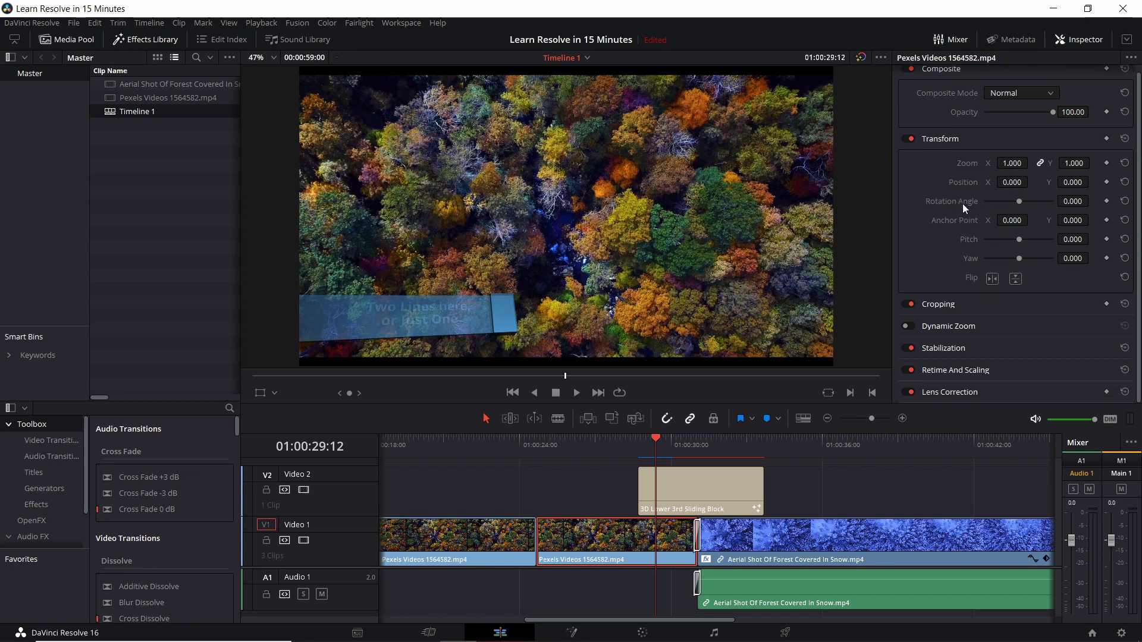
pyautogui.click(951, 304)
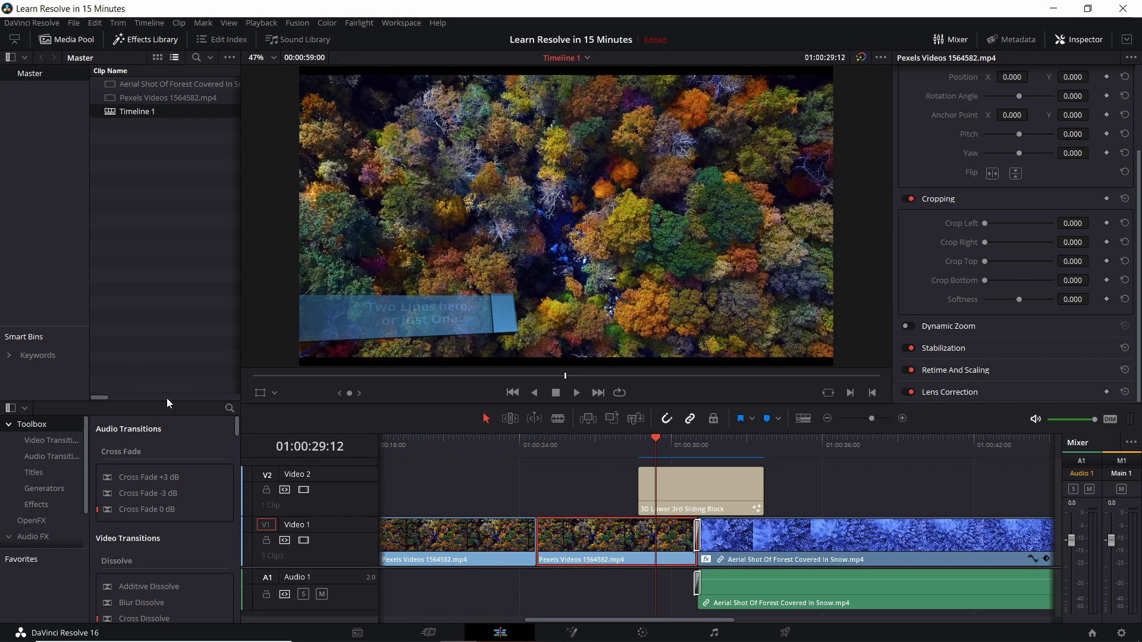
pyautogui.moveTo(169, 403); pyautogui.dragTo(191, 271)
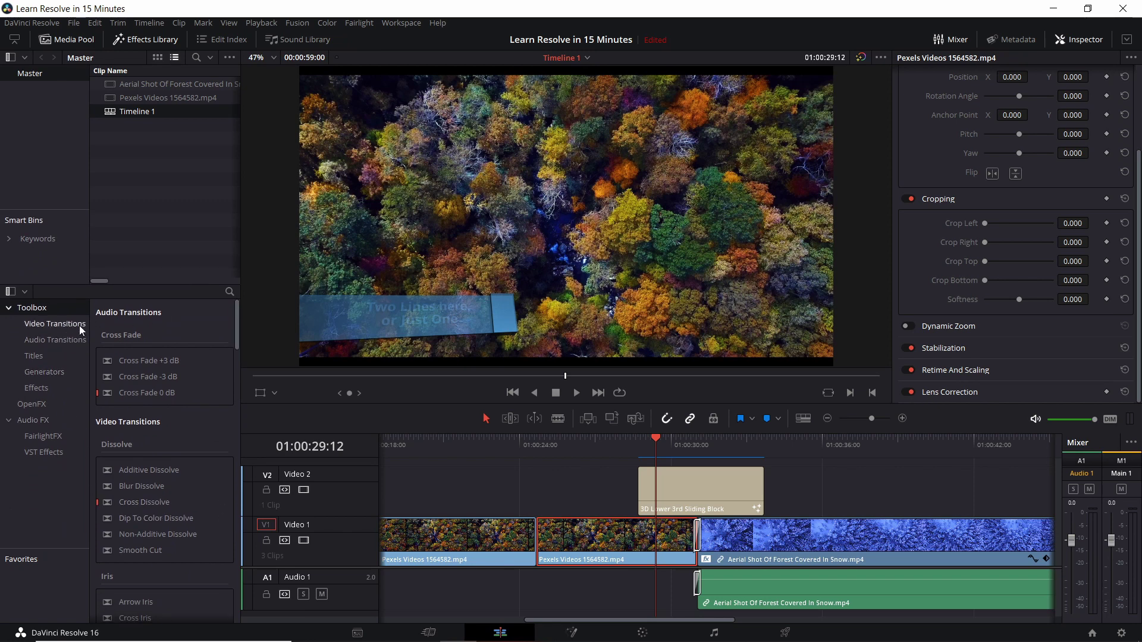
# Browse the Effects Library's Transitions, Titles, Effects and OpenFX categories, ending on Effects.
pyautogui.click(62, 325)
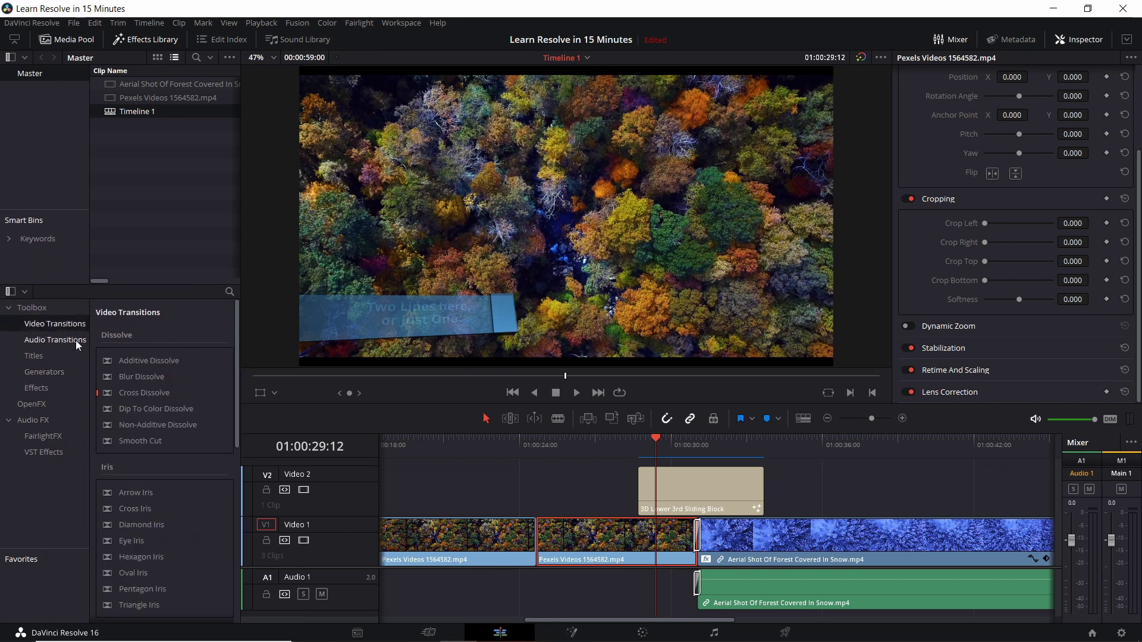
pyautogui.click(75, 357)
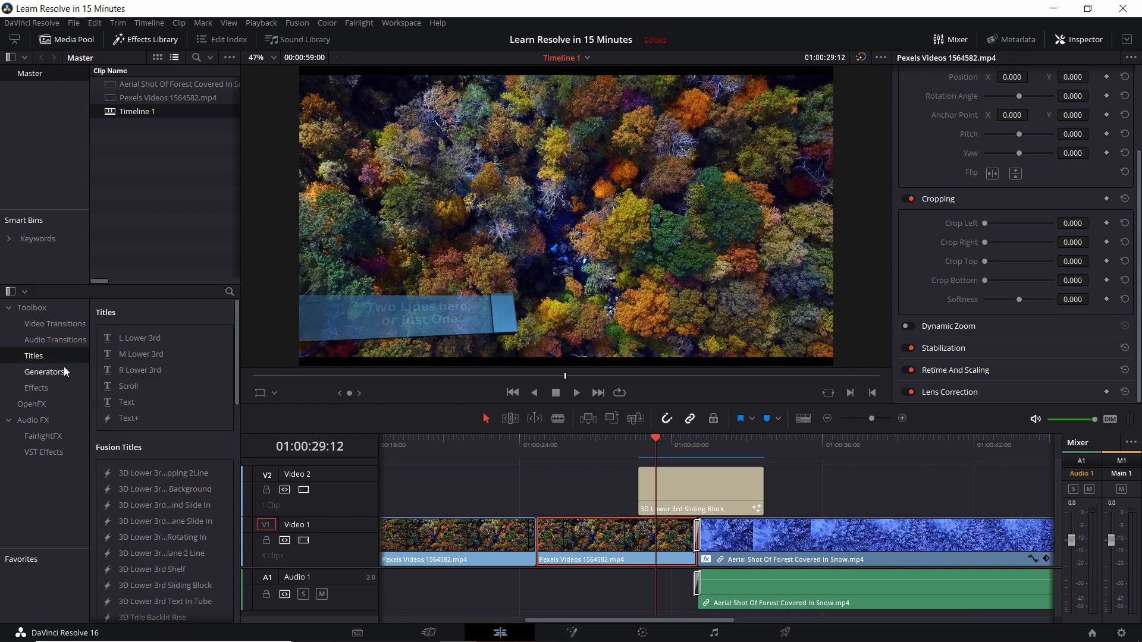
pyautogui.click(49, 387)
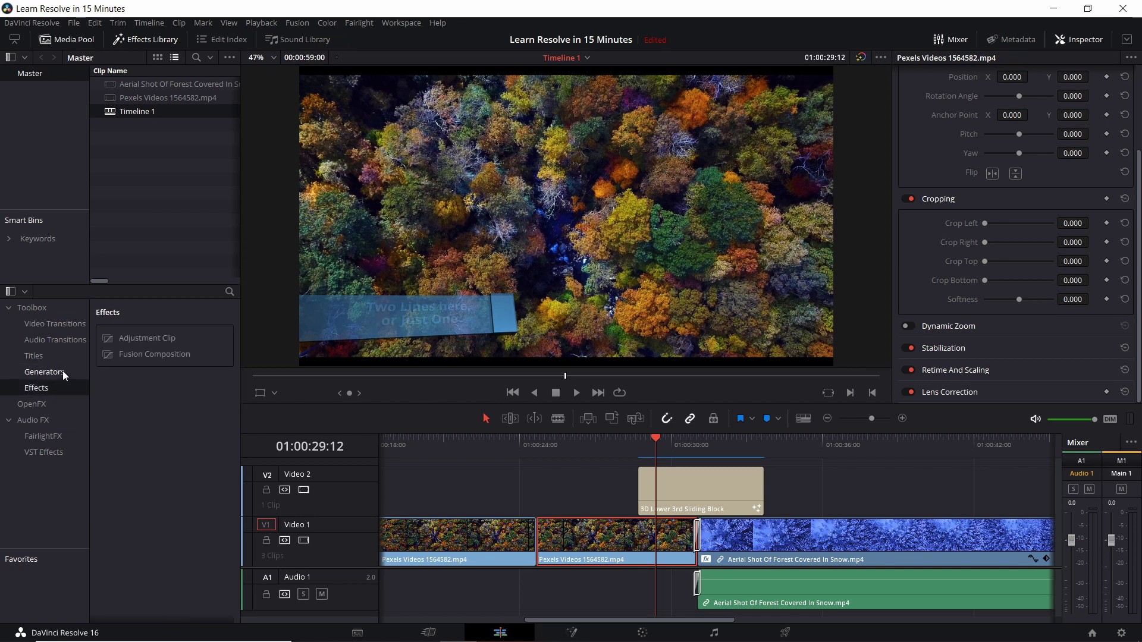
pyautogui.click(49, 403)
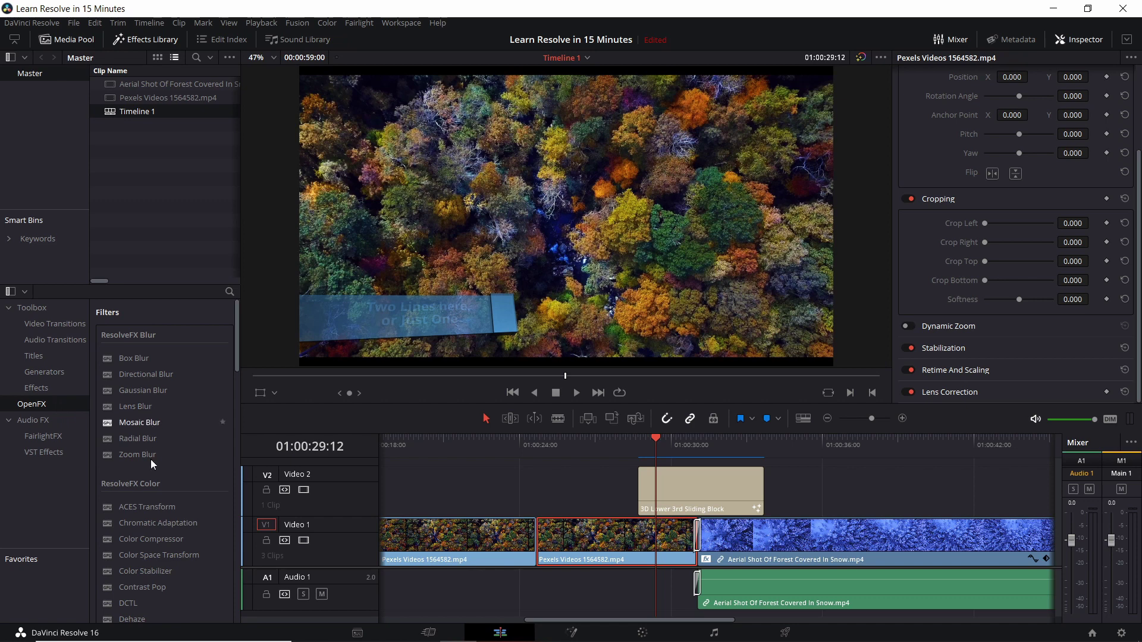
pyautogui.click(71, 389)
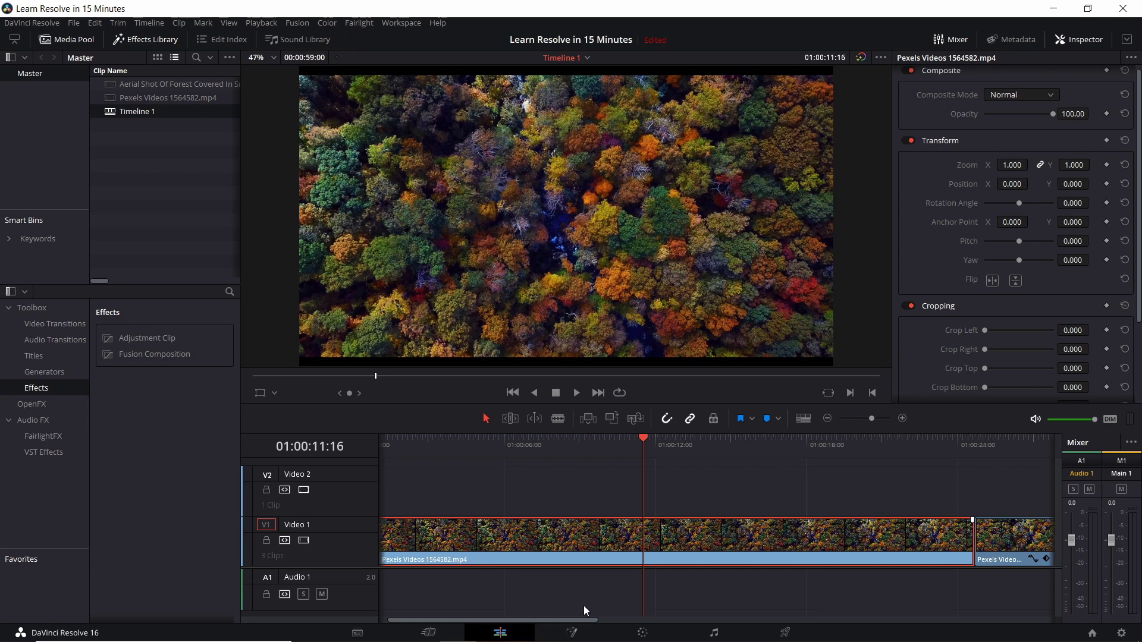
# On the Fusion page, spread MediaIn1 and MediaOut1 apart and insert a Brightness/Contrast node between them.
pyautogui.click(573, 632)
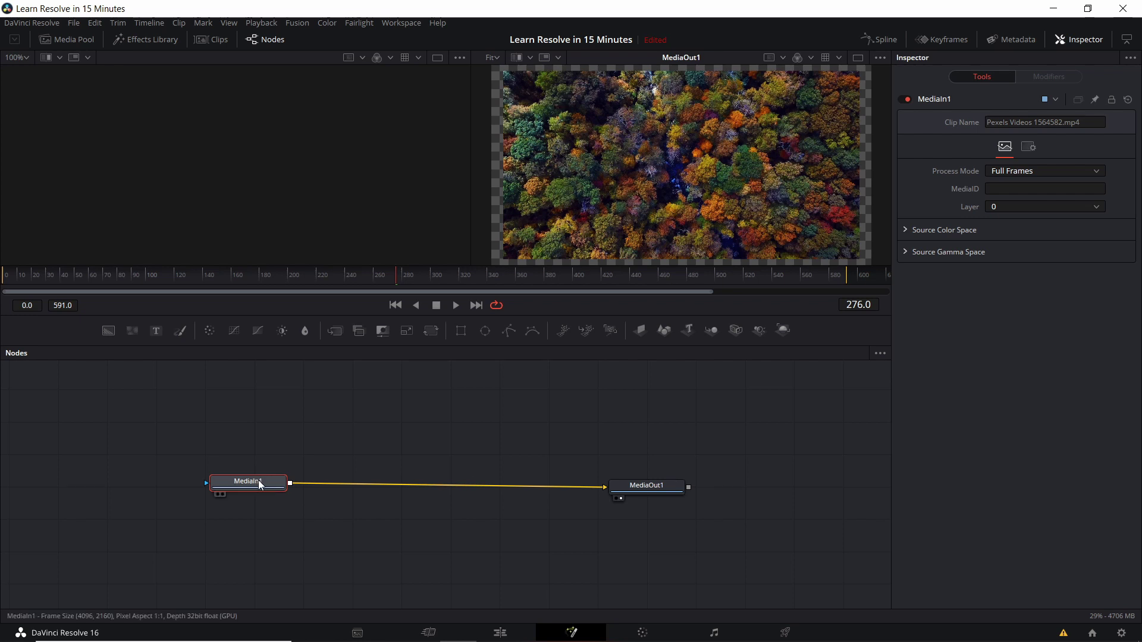
pyautogui.moveTo(676, 486); pyautogui.dragTo(721, 481)
pyautogui.moveTo(249, 483); pyautogui.dragTo(216, 479)
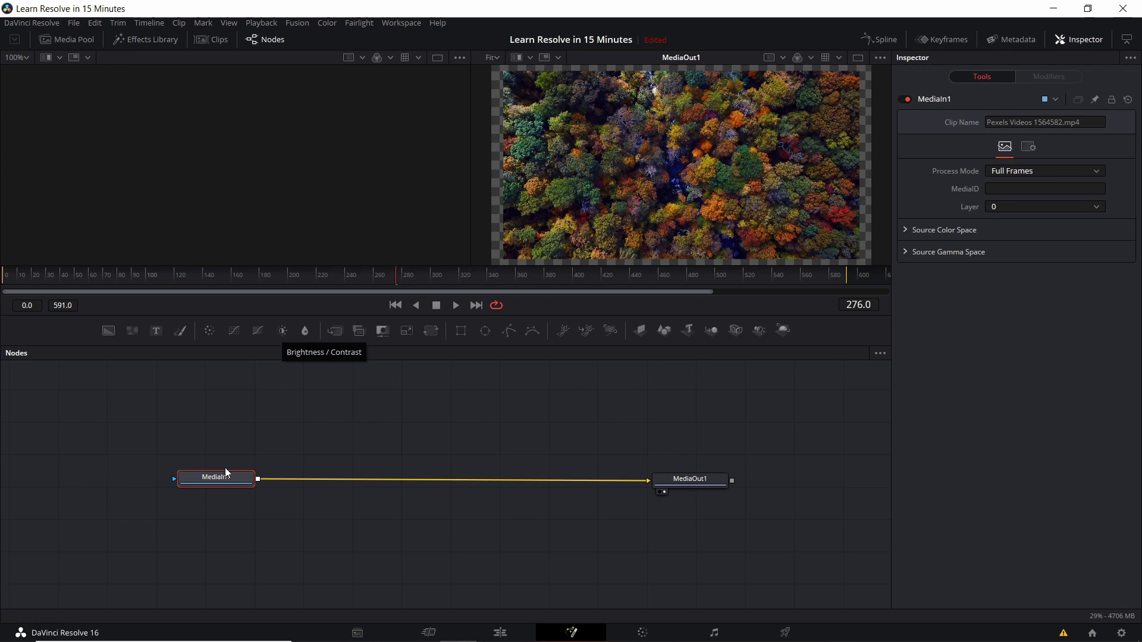
pyautogui.click(285, 335)
# Nudge BrightnessContrast1 onto the link and lower its Brightness to -0.19.
pyautogui.moveTo(321, 476); pyautogui.dragTo(329, 479)
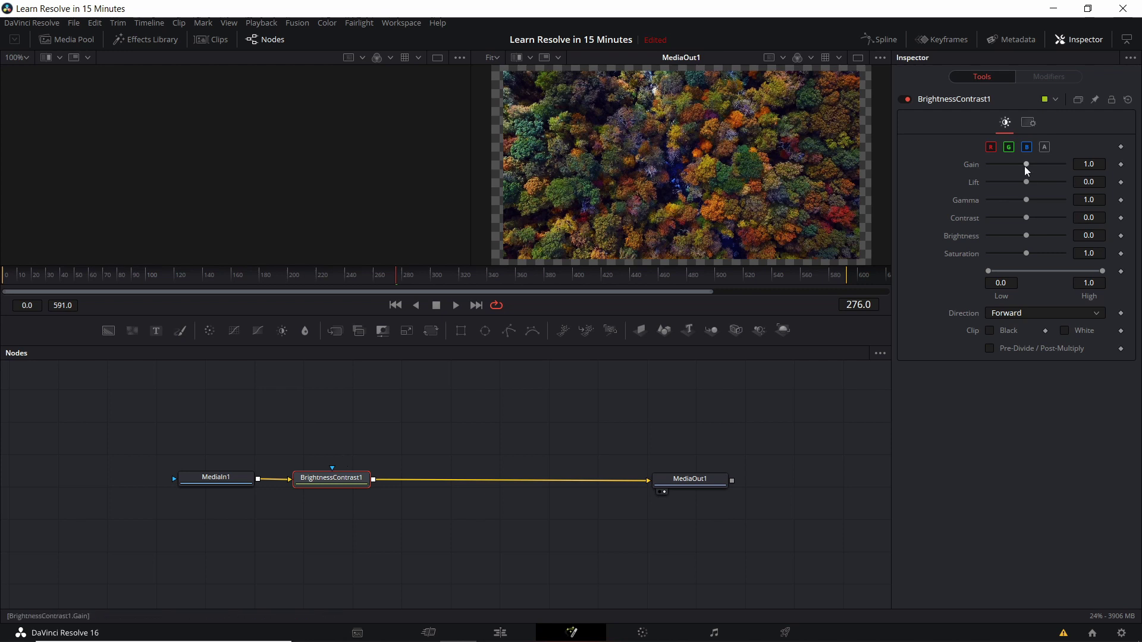
pyautogui.moveTo(1023, 235); pyautogui.dragTo(1015, 236)
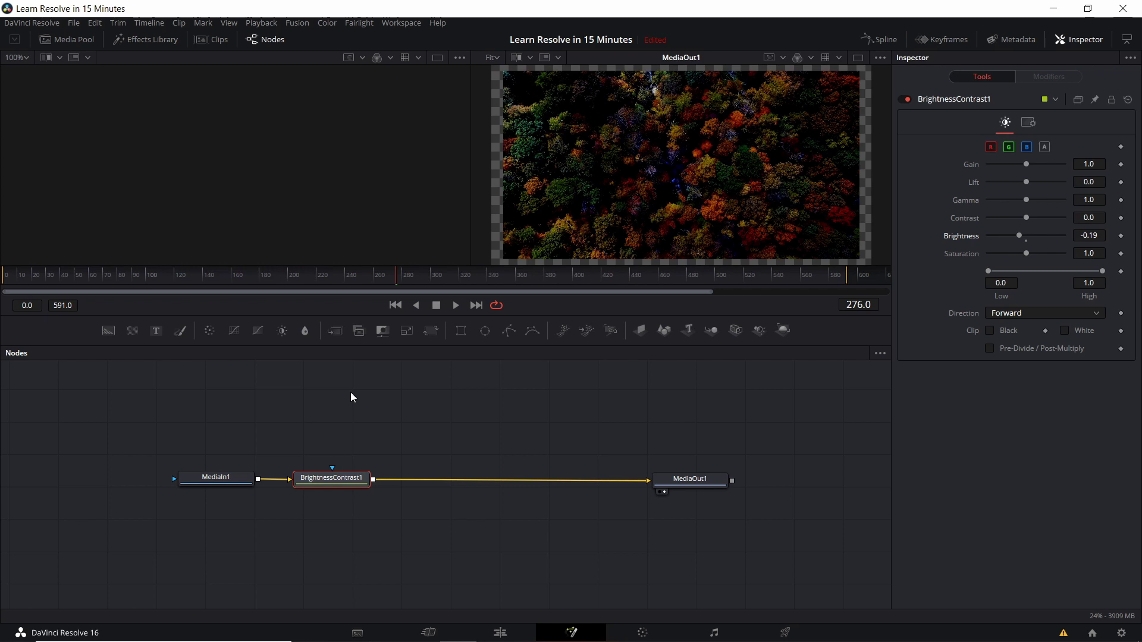
# Add a Blur1 node after BrightnessContrast1 with Blur Size 11.0.
pyautogui.click(304, 330)
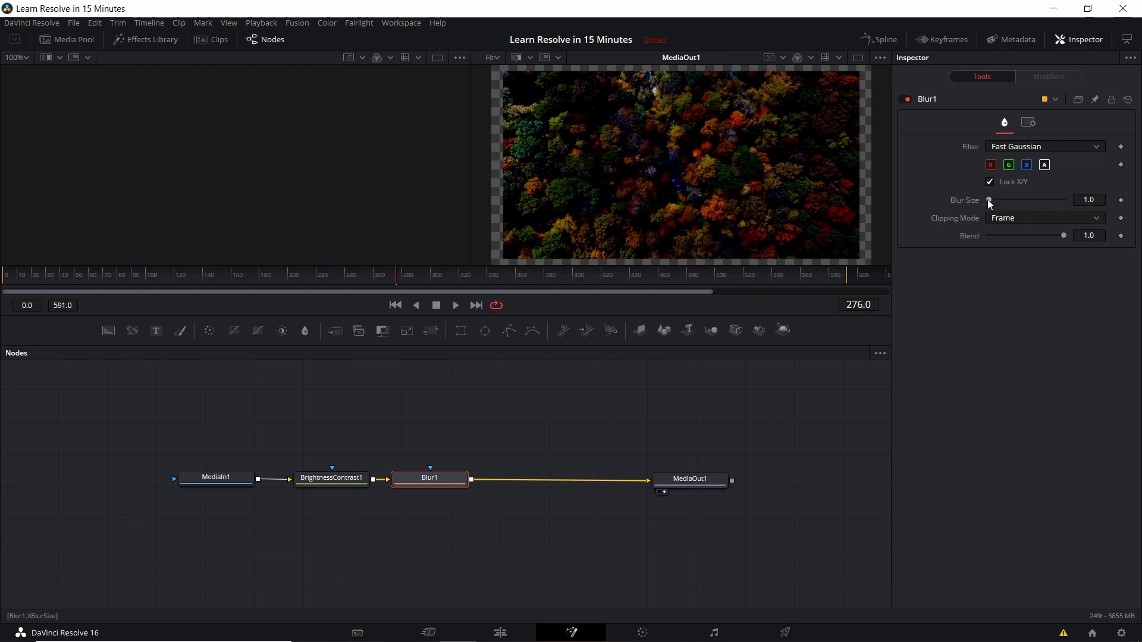
pyautogui.moveTo(989, 200); pyautogui.dragTo(996, 201)
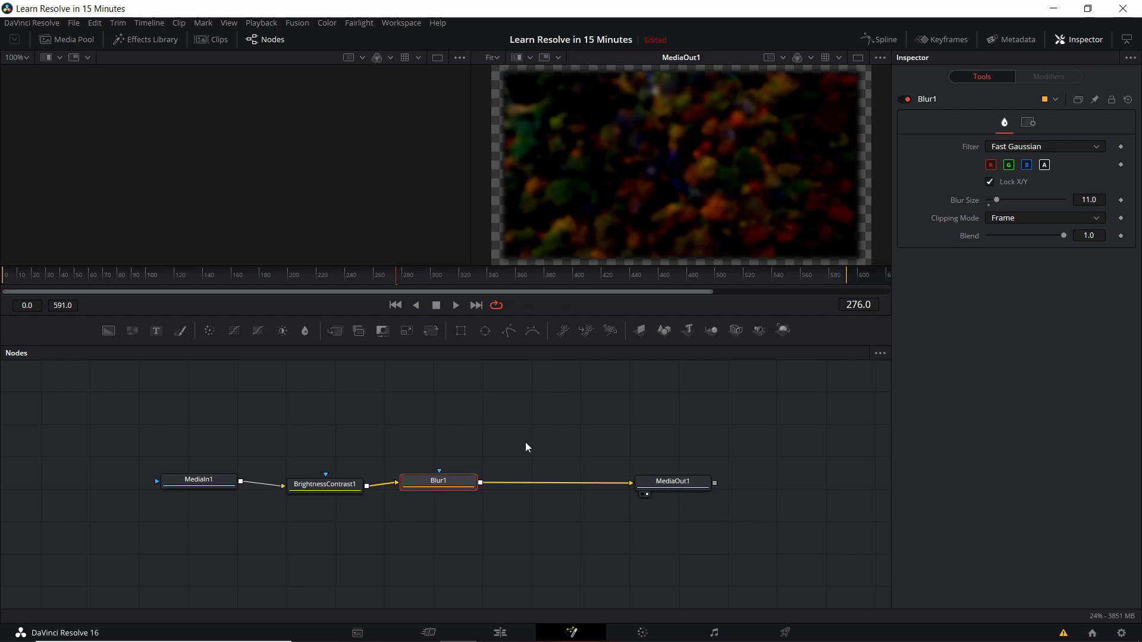
pyautogui.click(630, 426)
pyautogui.scroll(2, 630, 427)
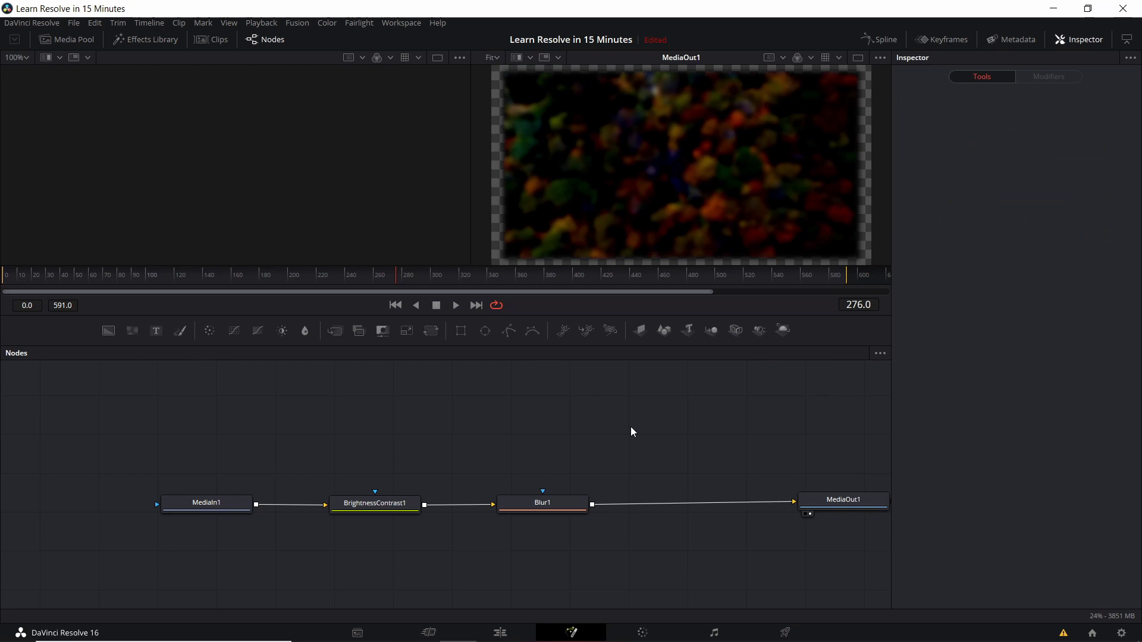
pyautogui.click(643, 632)
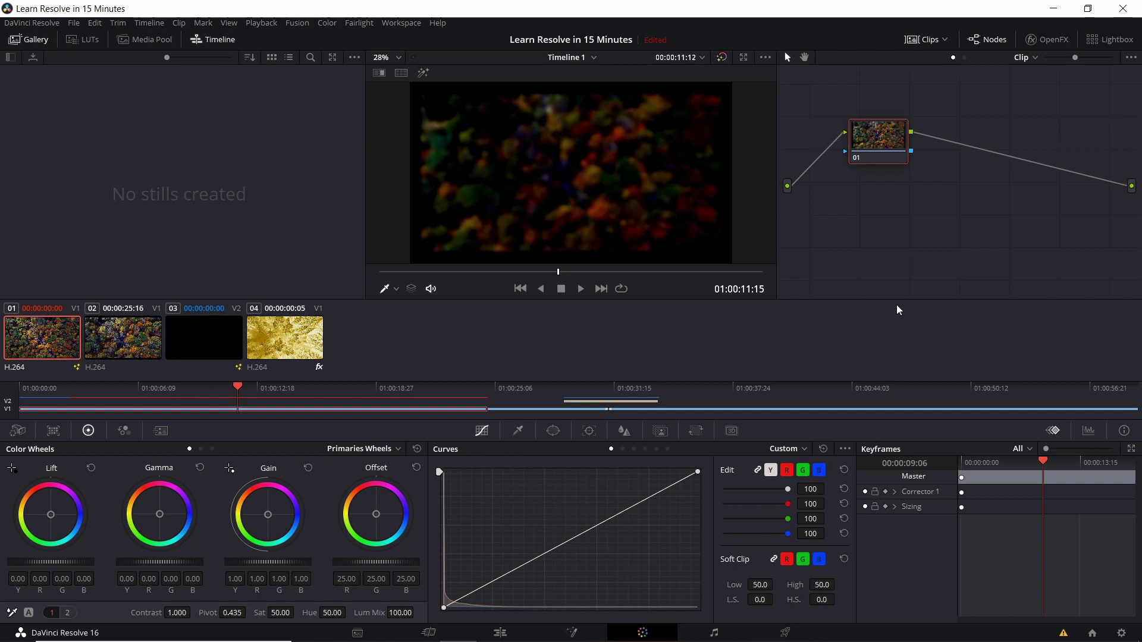
# Bring up the second autumn clip in the thumbnails and switch Curves to Hue vs Hue.
pyautogui.click(122, 337)
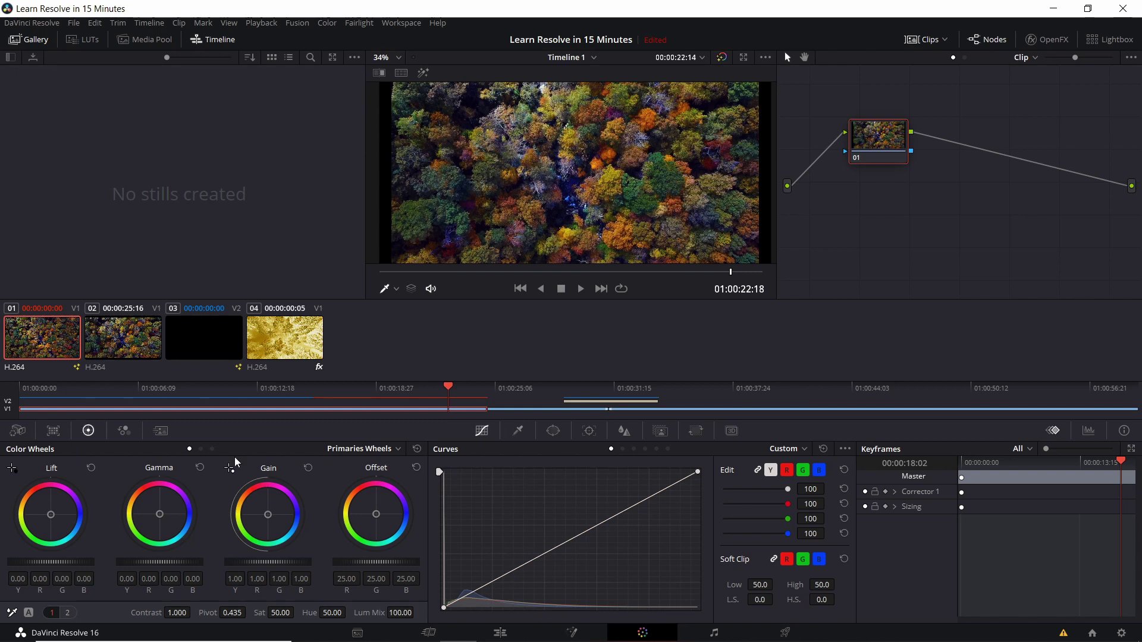
pyautogui.click(622, 448)
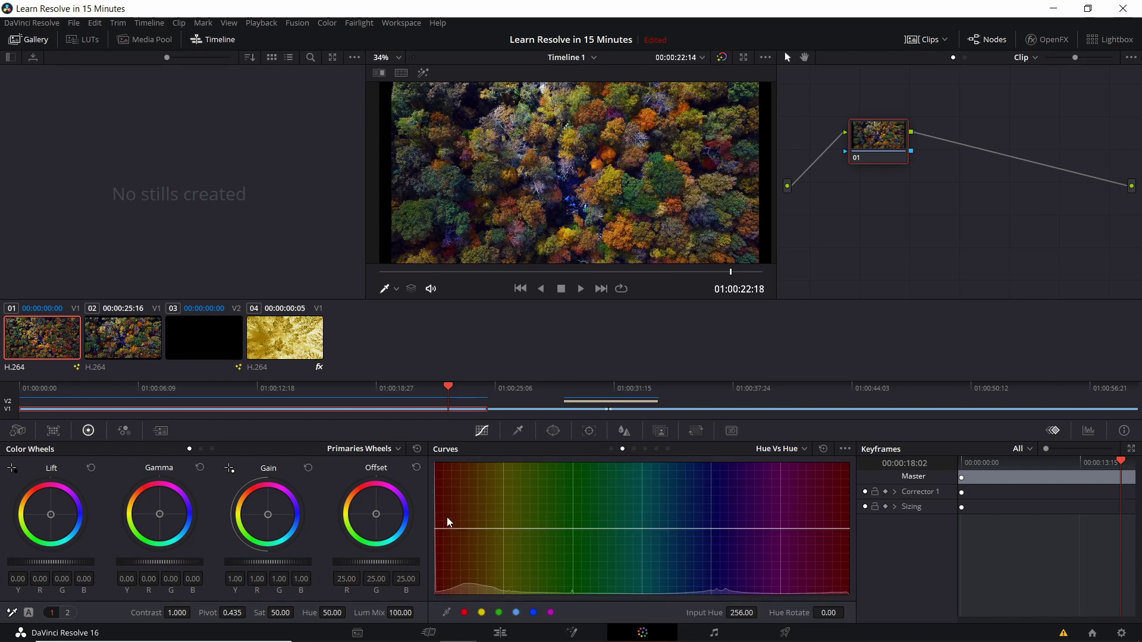
# Bend Hue vs Hue to turn orange foliage pink, and drain saturation from the red hues.
pyautogui.moveTo(446, 529); pyautogui.dragTo(559, 508)
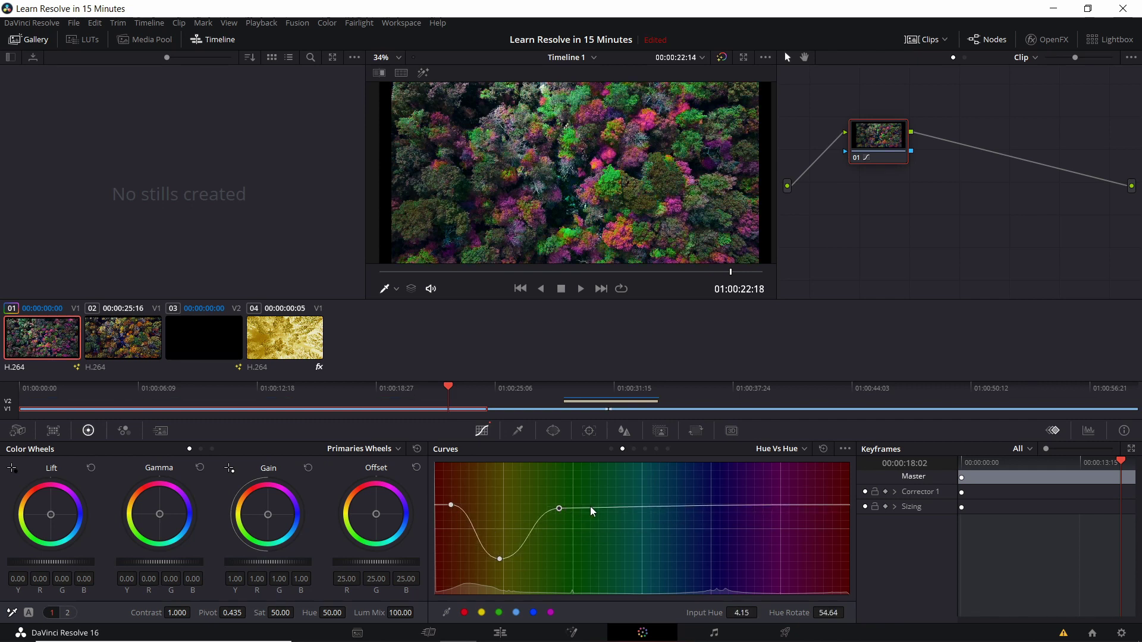
pyautogui.moveTo(638, 504); pyautogui.dragTo(638, 564)
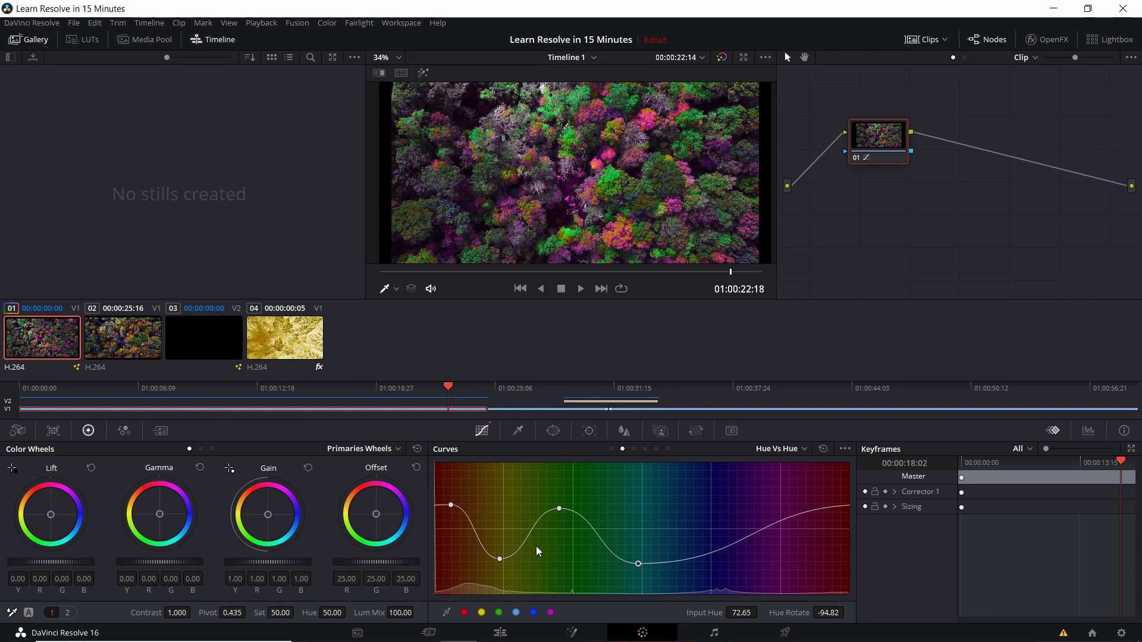
pyautogui.click(634, 449)
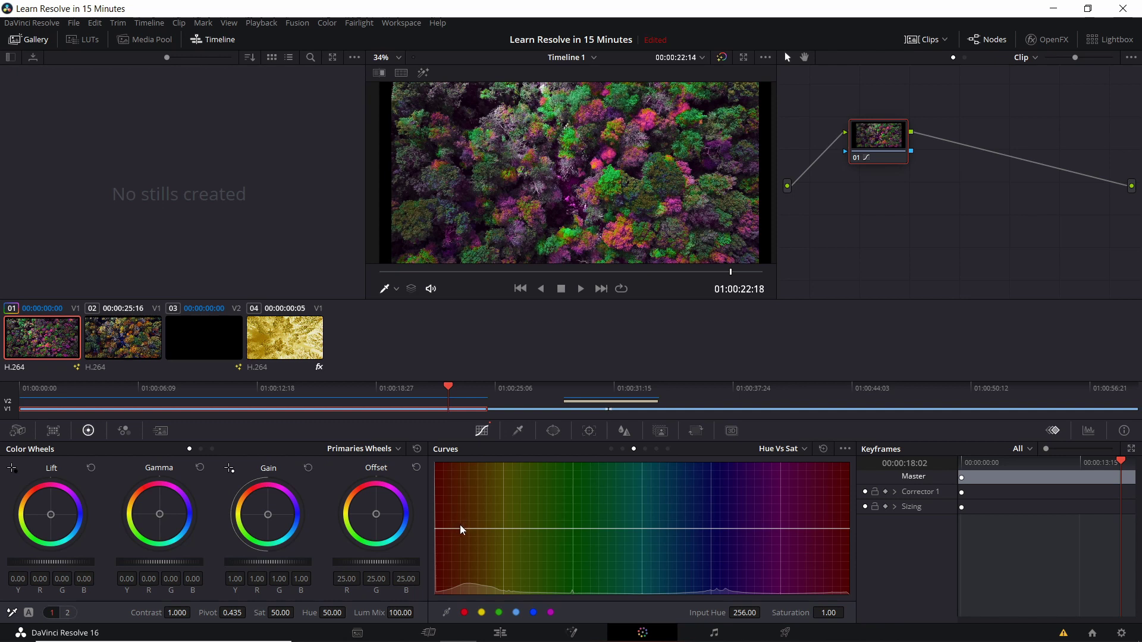
pyautogui.click(445, 527)
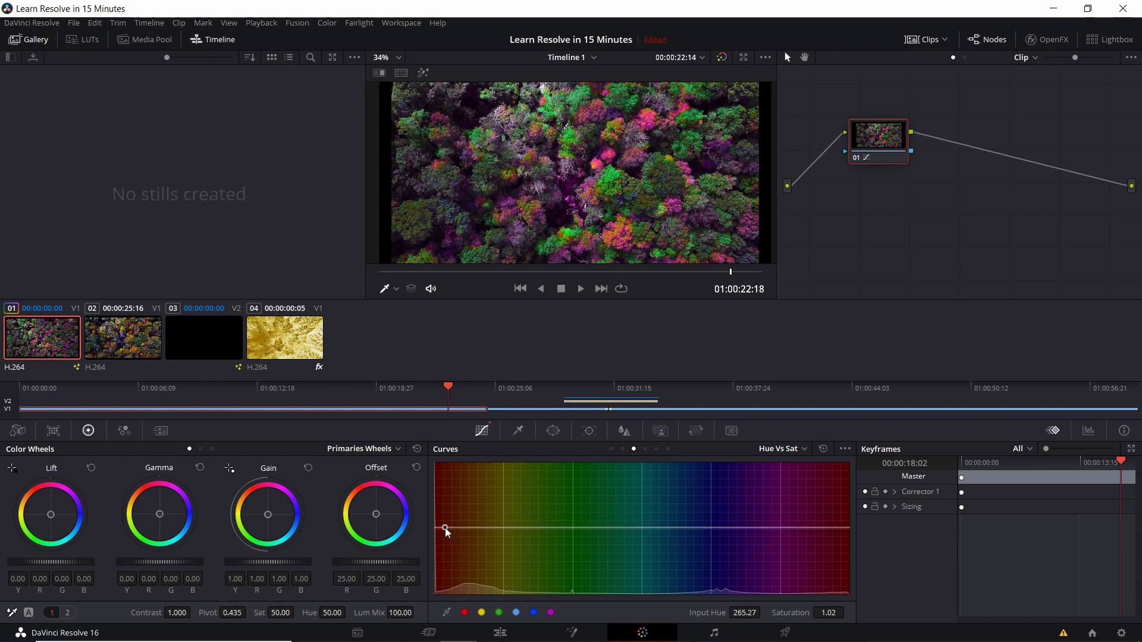
pyautogui.click(477, 526)
pyautogui.moveTo(444, 526); pyautogui.dragTo(436, 603)
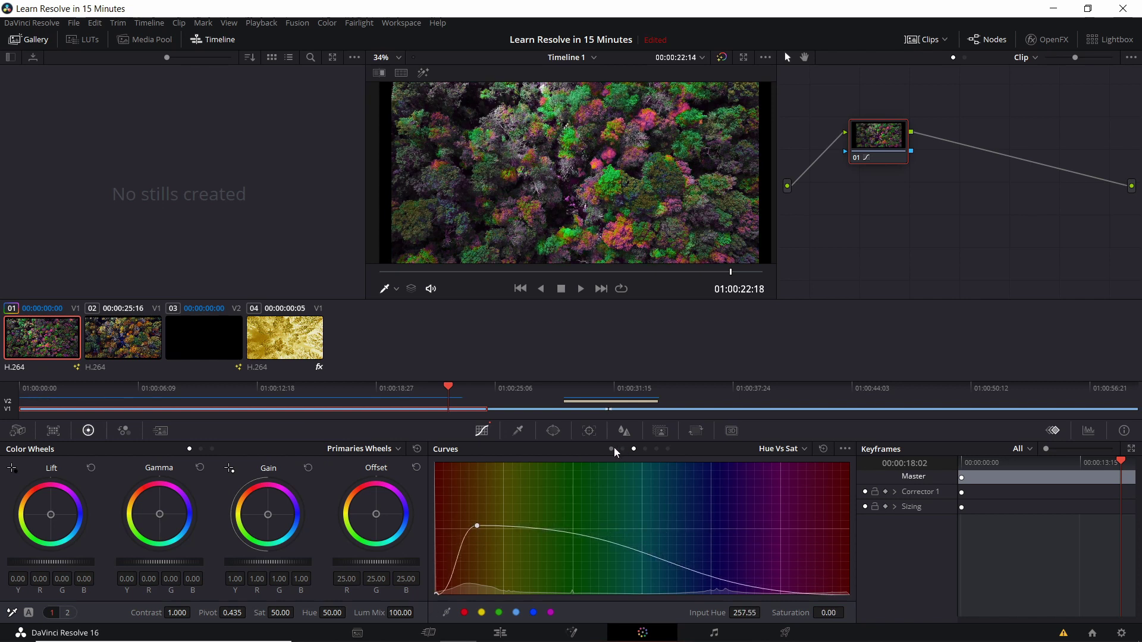
# Try a green-hue brightness peak in Hue vs Lum, then reset the Lum and Sat curves flat.
pyautogui.click(645, 448)
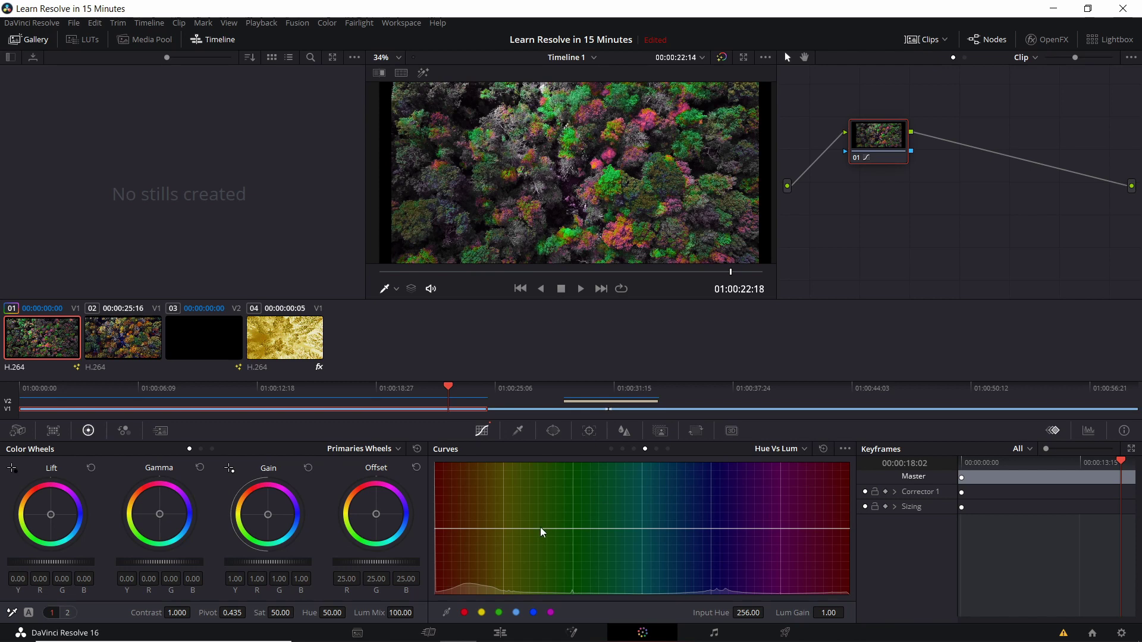
pyautogui.click(573, 529)
pyautogui.moveTo(647, 530); pyautogui.dragTo(647, 594)
pyautogui.moveTo(526, 534); pyautogui.dragTo(530, 591)
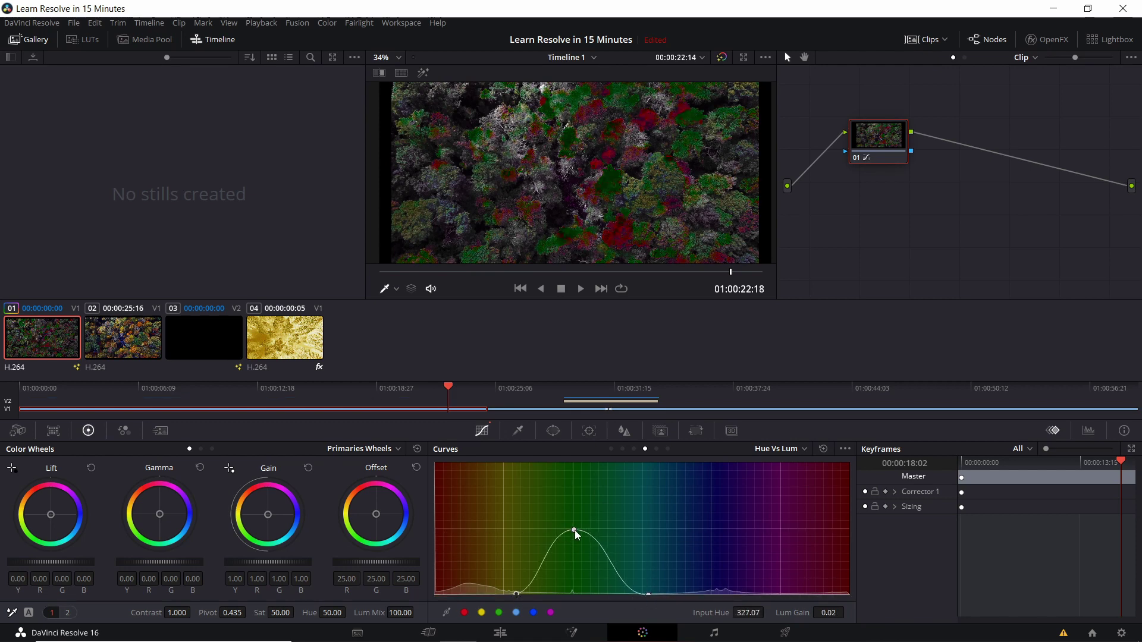
pyautogui.moveTo(575, 530); pyautogui.dragTo(586, 476)
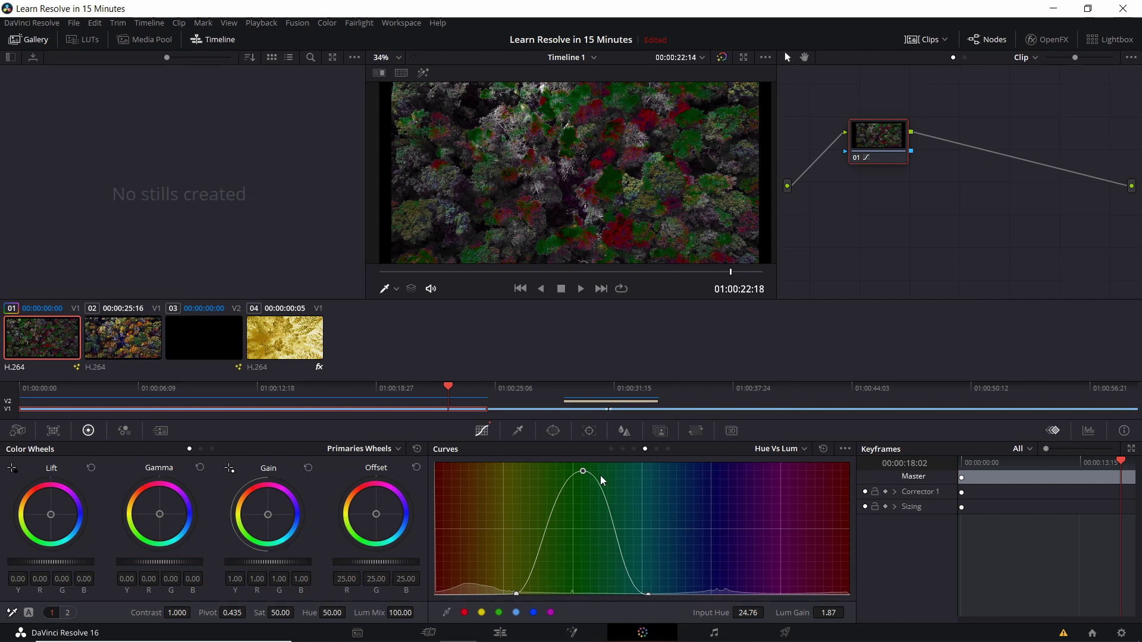
pyautogui.click(822, 449)
pyautogui.click(634, 449)
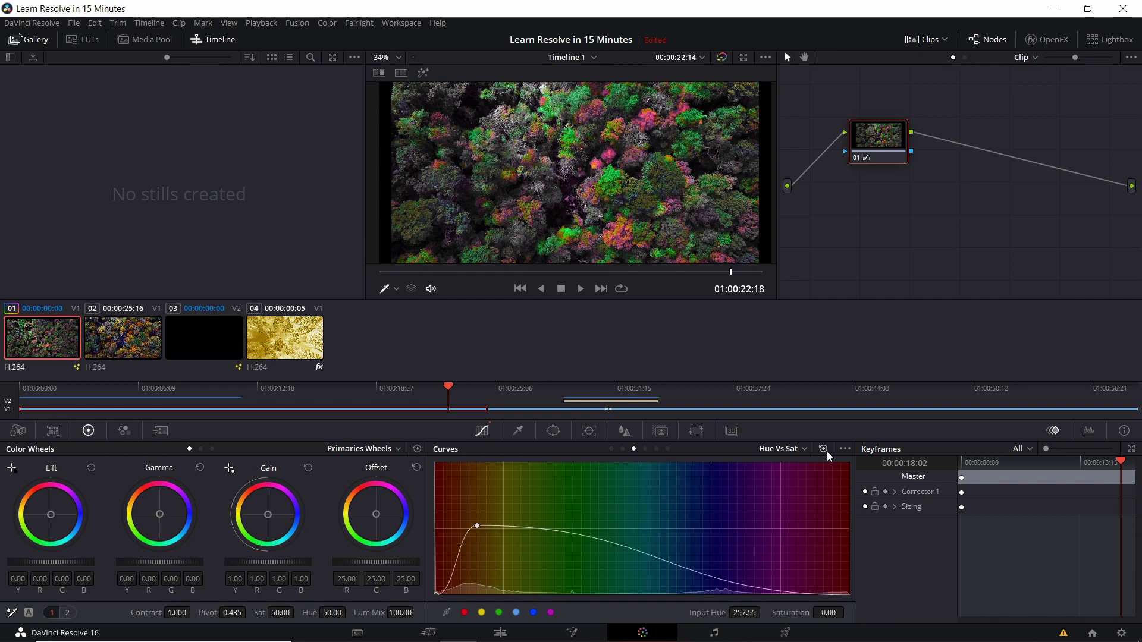
pyautogui.click(824, 450)
# Open the power window controls and select node 01 to inspect its grade.
pyautogui.click(553, 430)
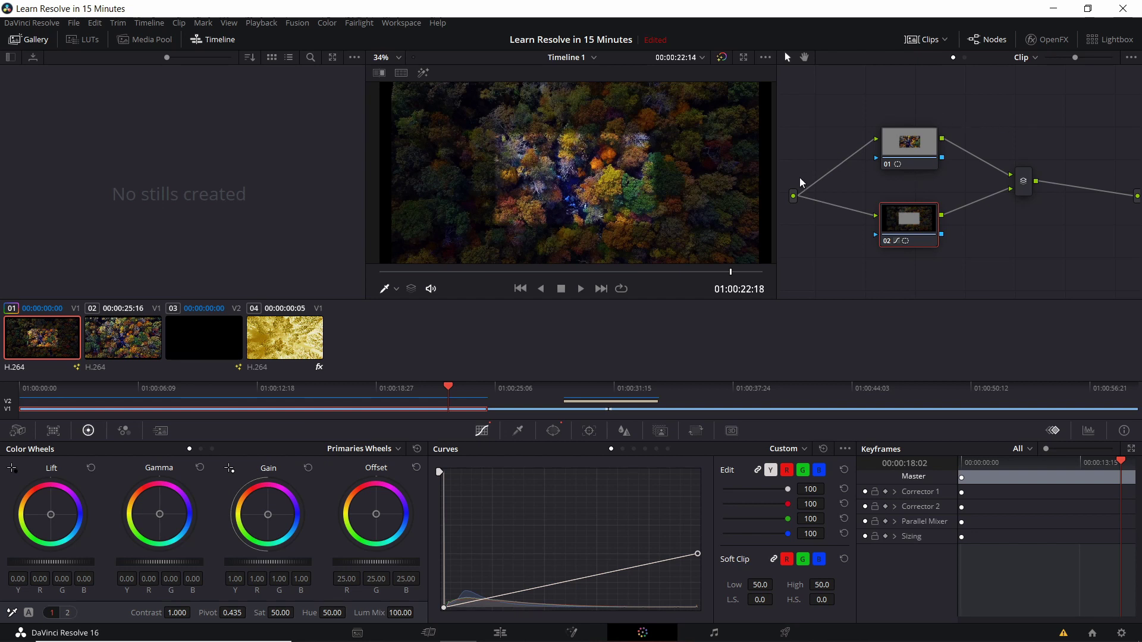
pyautogui.hscroll(1, 857, 196)
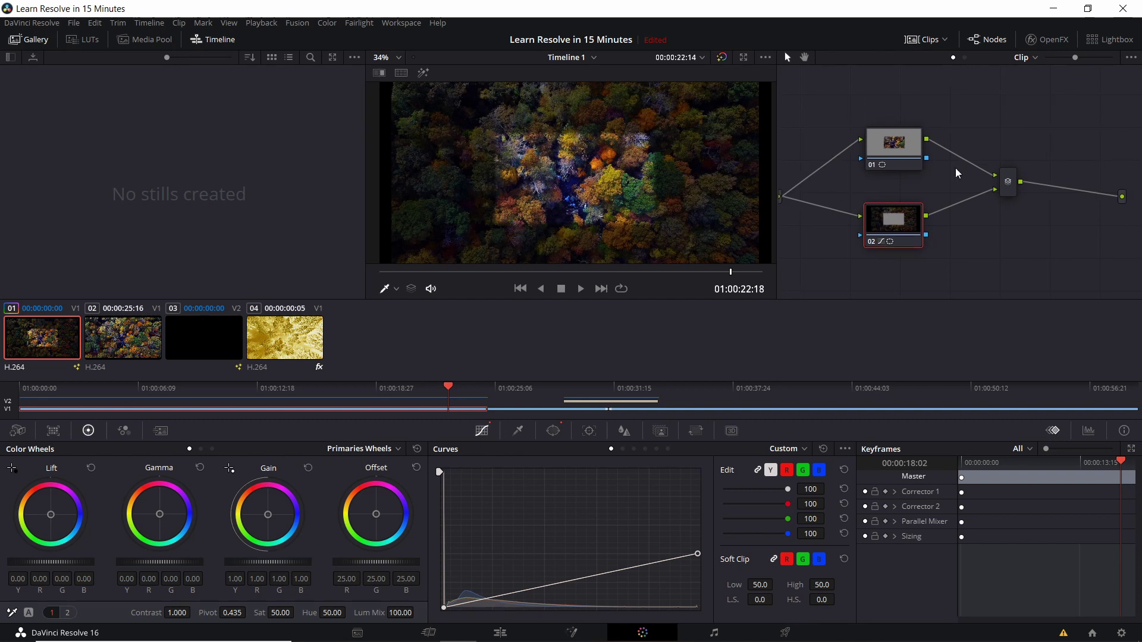
pyautogui.hscroll(-2, 950, 186)
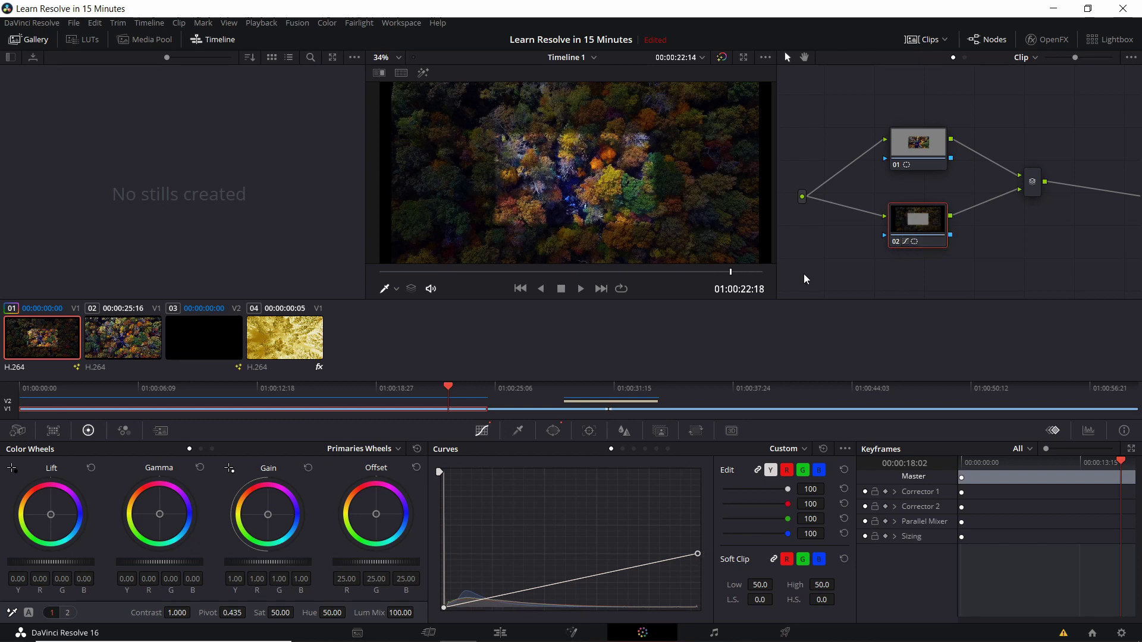
pyautogui.click(933, 152)
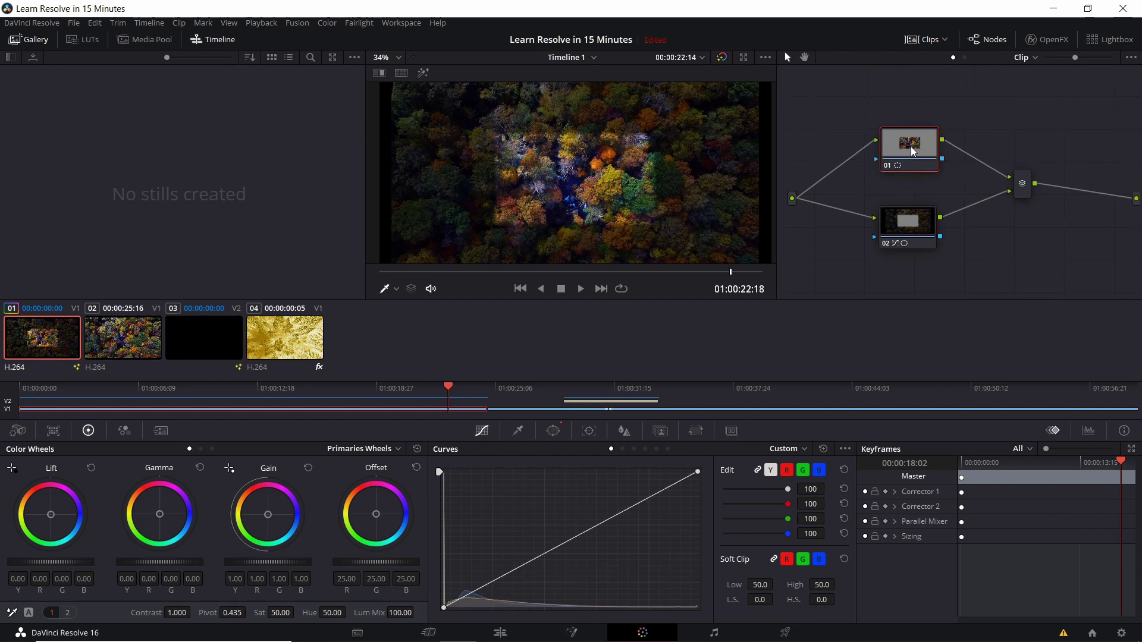
pyautogui.moveTo(1033, 201); pyautogui.dragTo(965, 204)
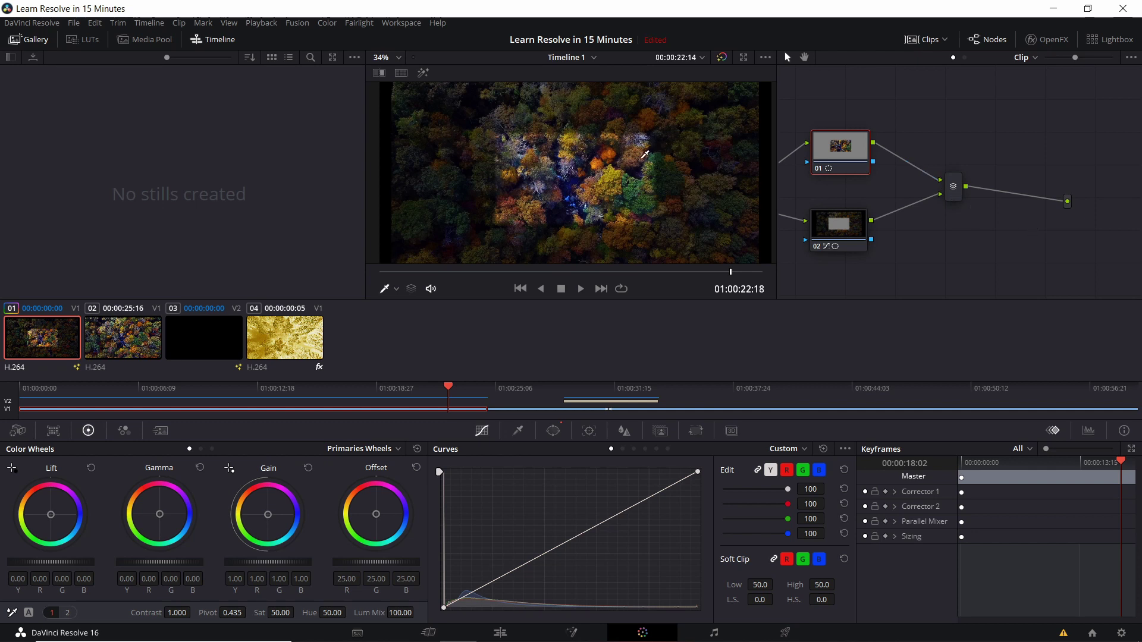
pyautogui.moveTo(843, 269); pyautogui.dragTo(920, 270)
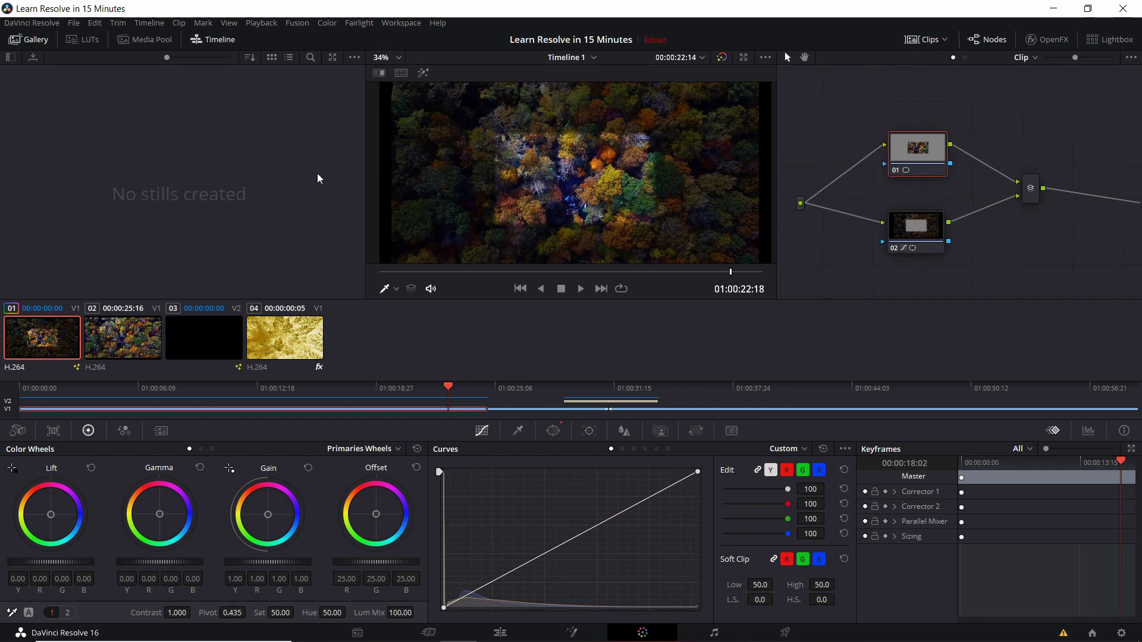
# Apply a Blackmagic Design LUT to node 01 of the first forest clip.
pyautogui.click(90, 43)
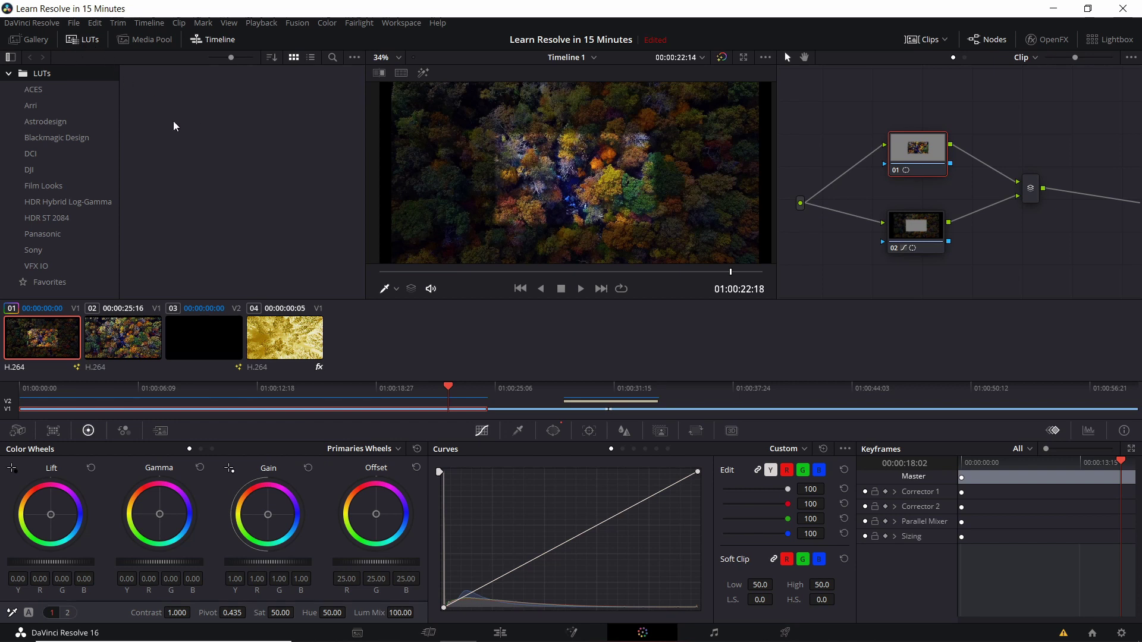
pyautogui.click(72, 138)
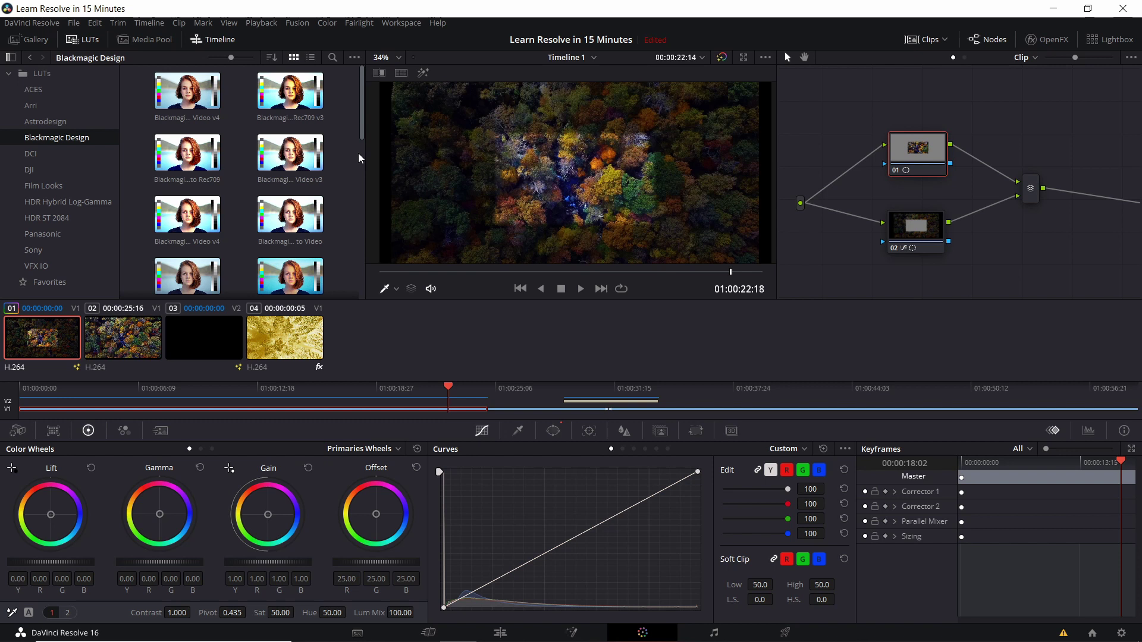
pyautogui.scroll(-1, 358, 158)
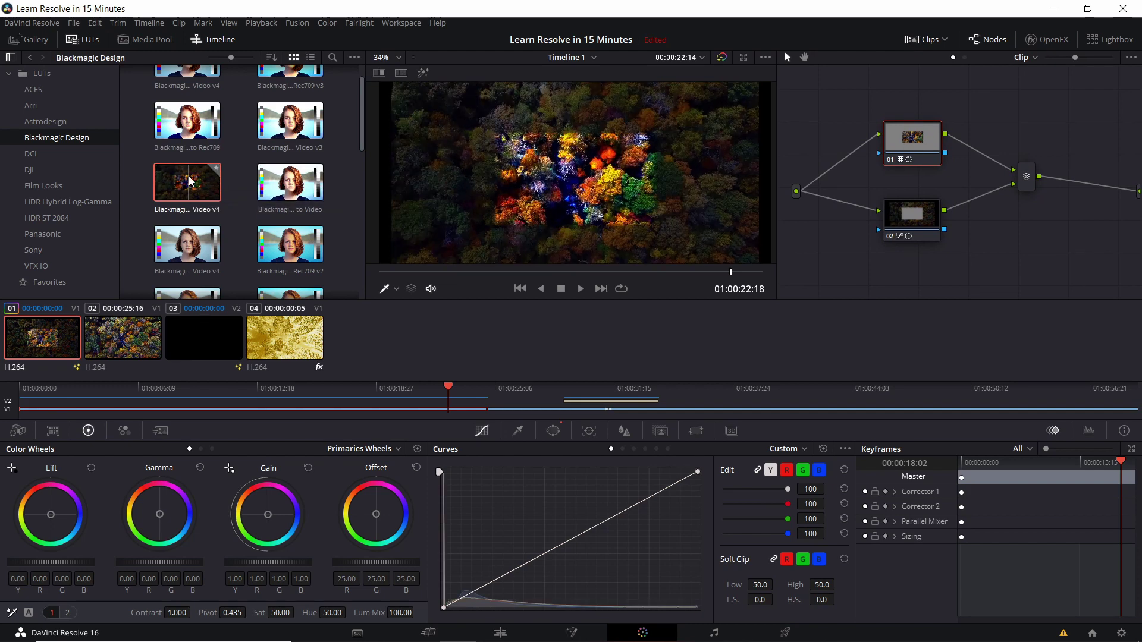
pyautogui.moveTo(190, 181); pyautogui.dragTo(928, 146)
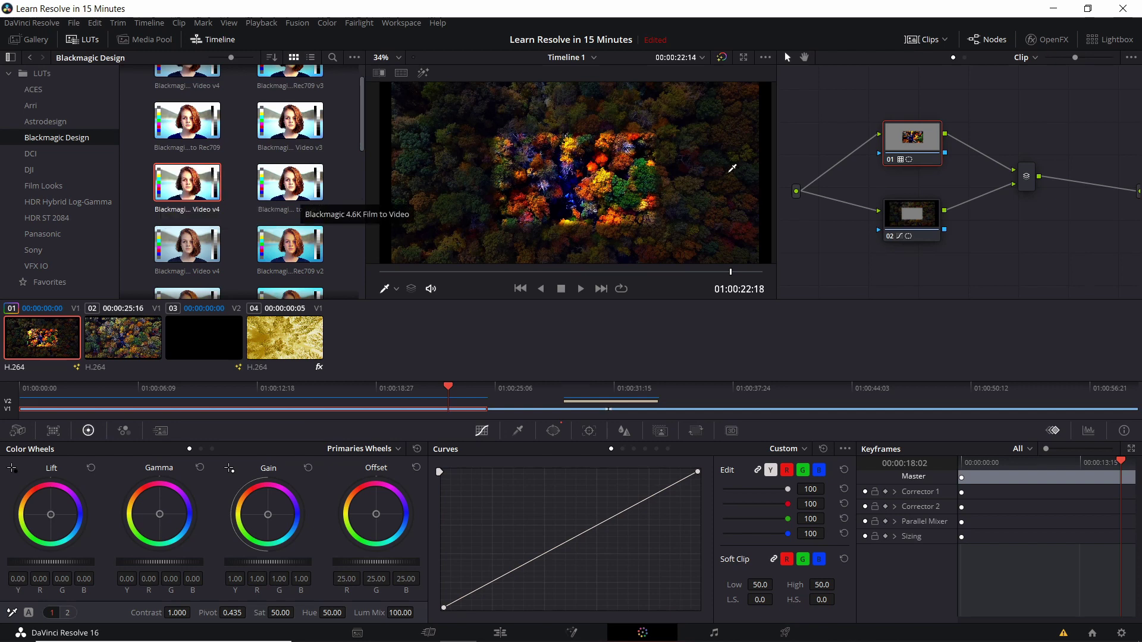
# Select the second forest clip and apply a Blackmagic Design LUT to it as well.
pyautogui.click(139, 350)
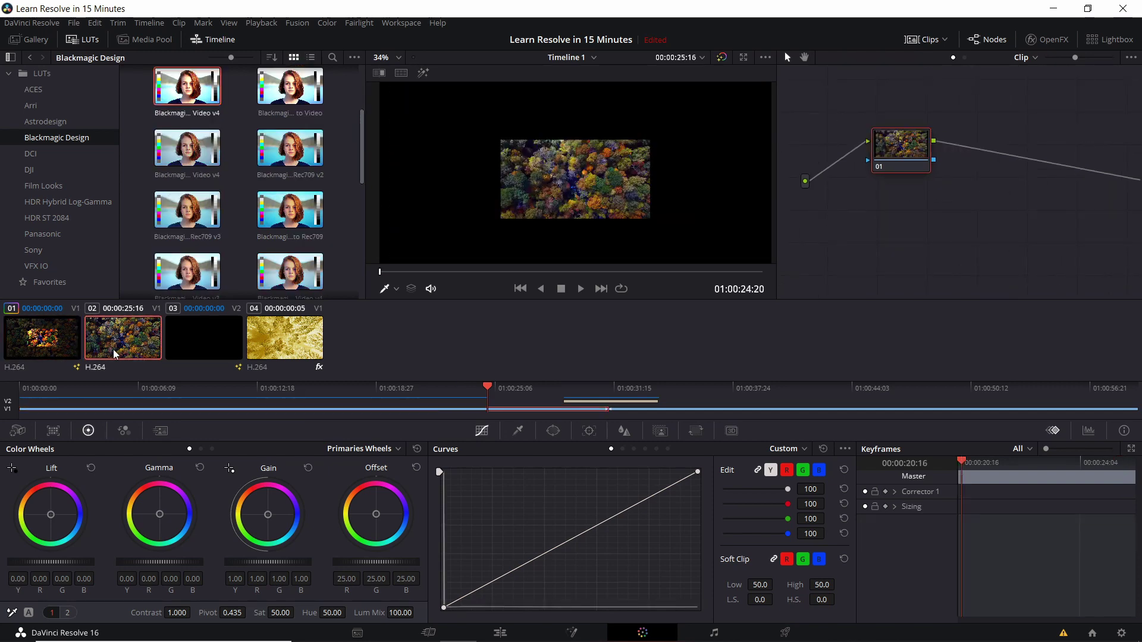
pyautogui.scroll(-2, 285, 205)
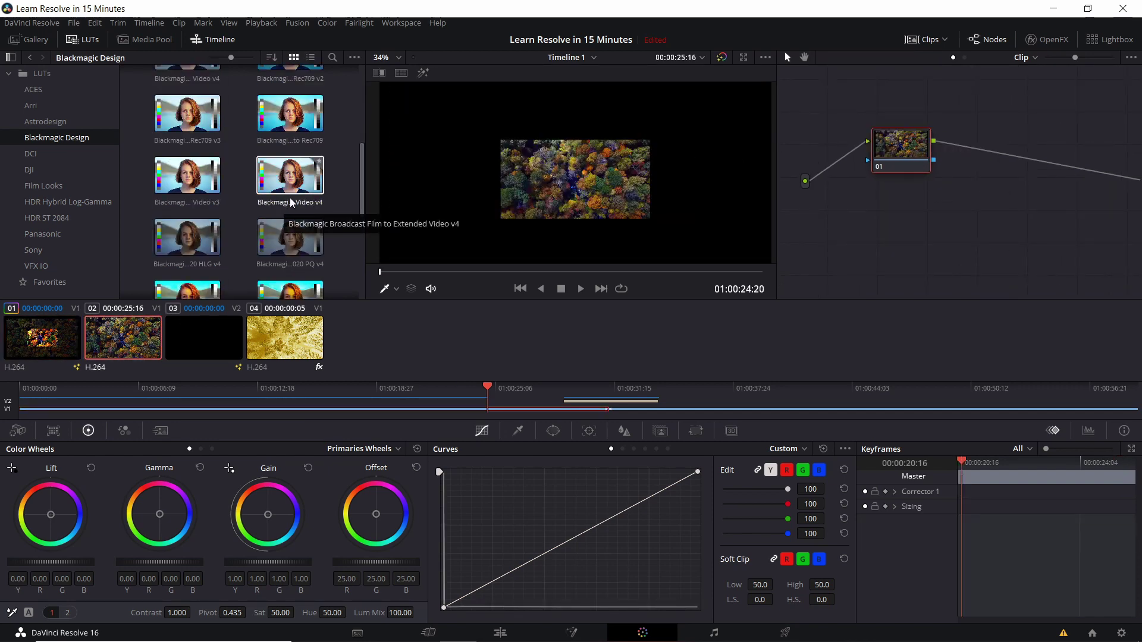
pyautogui.doubleClick(294, 181)
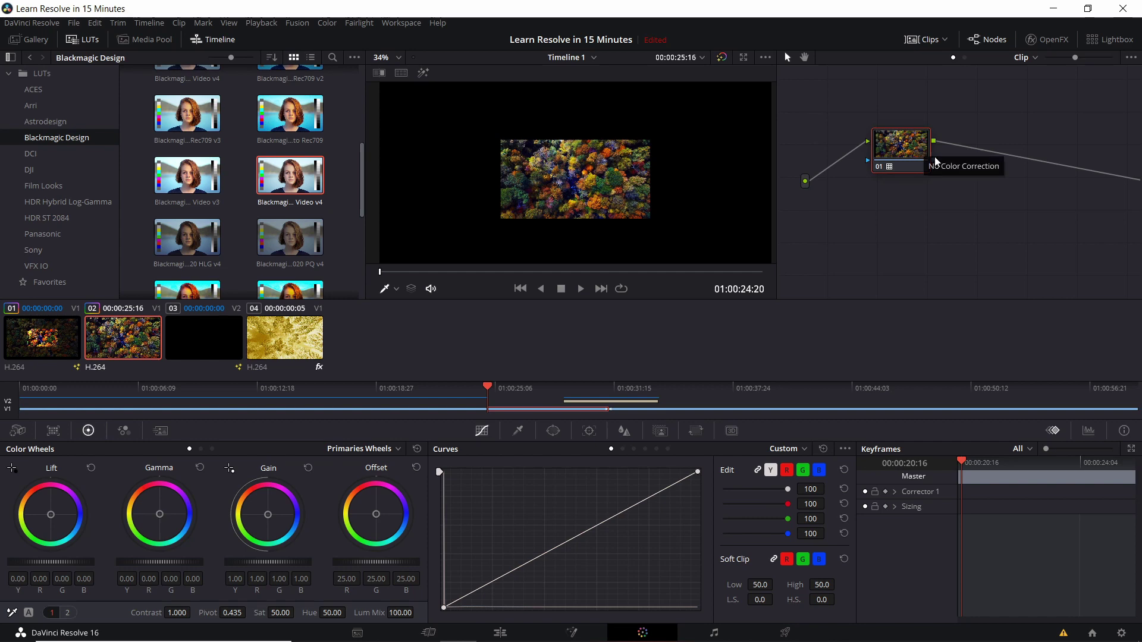
pyautogui.hotkey('shift', '7')
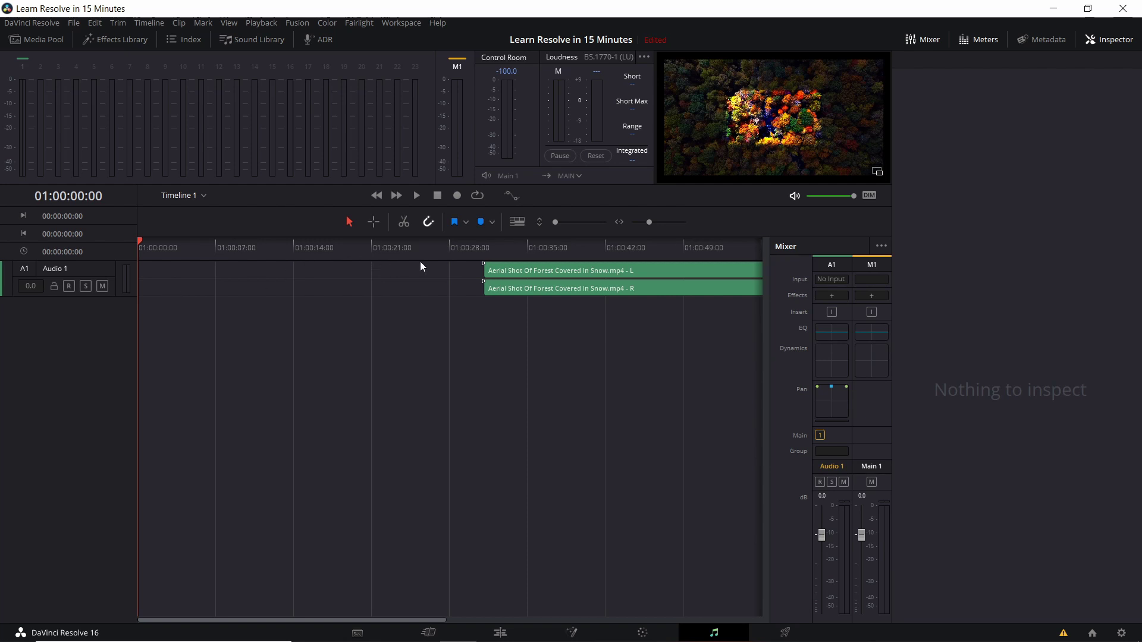
# Play back the Aerial Shot Of Forest Covered In Snow audio from 01:00:35:16 on the Fairlight page.
pyautogui.click(511, 287)
pyautogui.moveTo(510, 249); pyautogui.dragTo(533, 250)
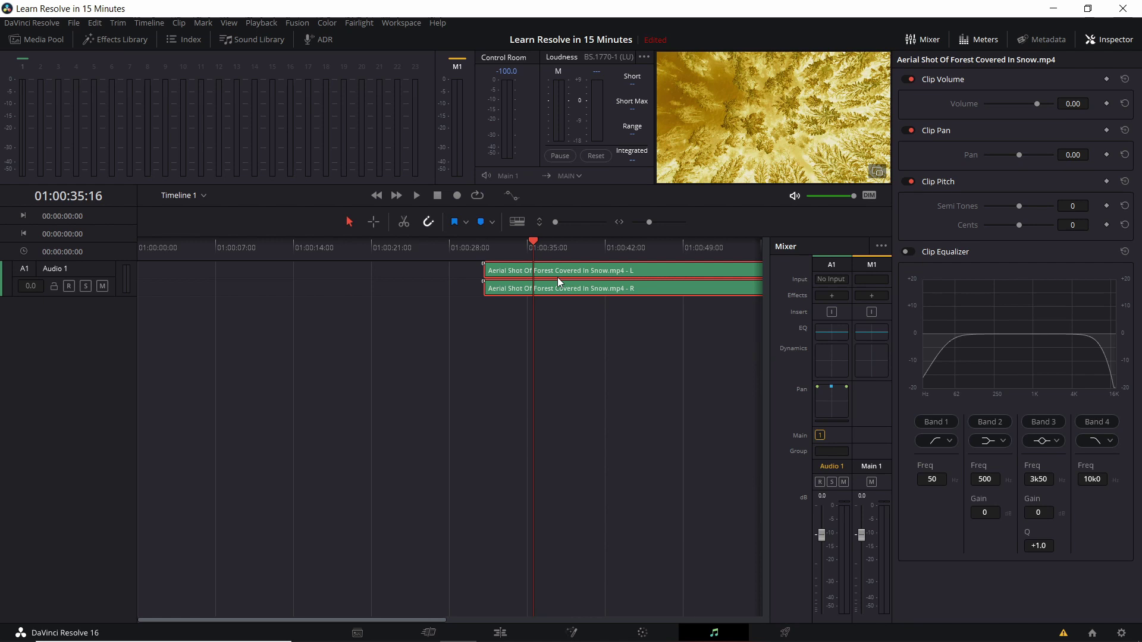
pyautogui.click(543, 304)
pyautogui.press('space')
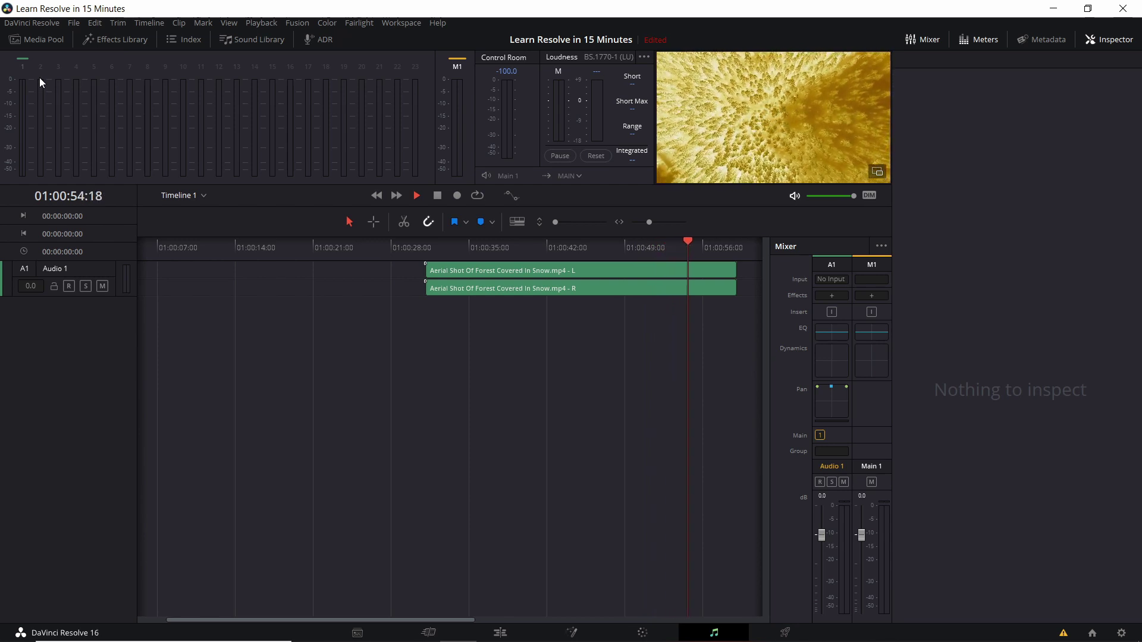
pyautogui.press('space')
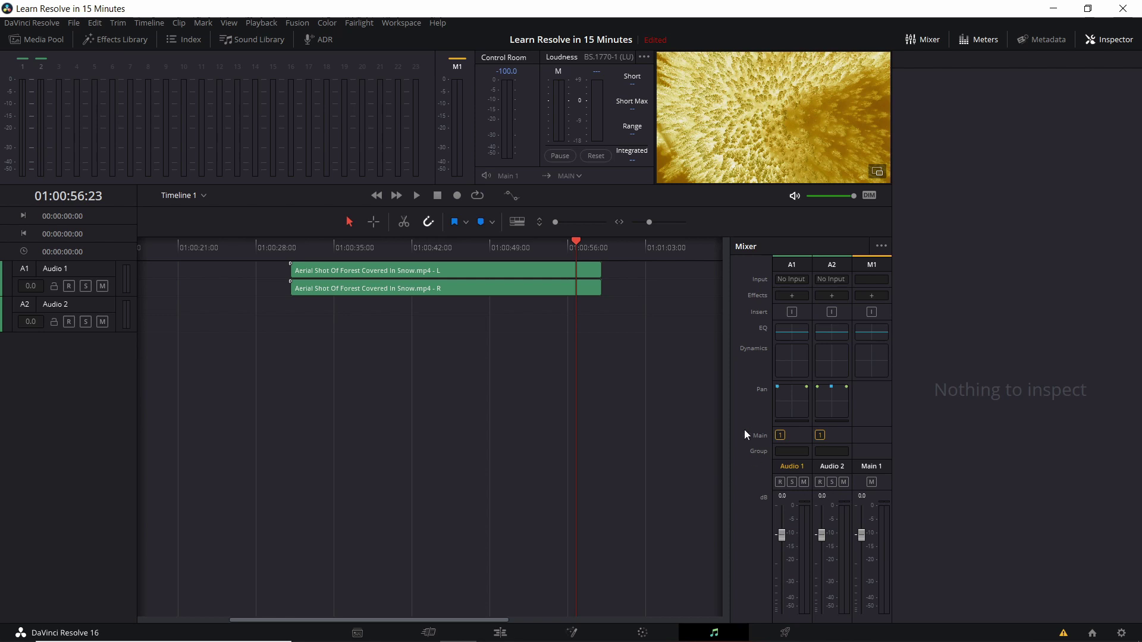
# Return the playhead to 01:00:36:07.
pyautogui.click(348, 246)
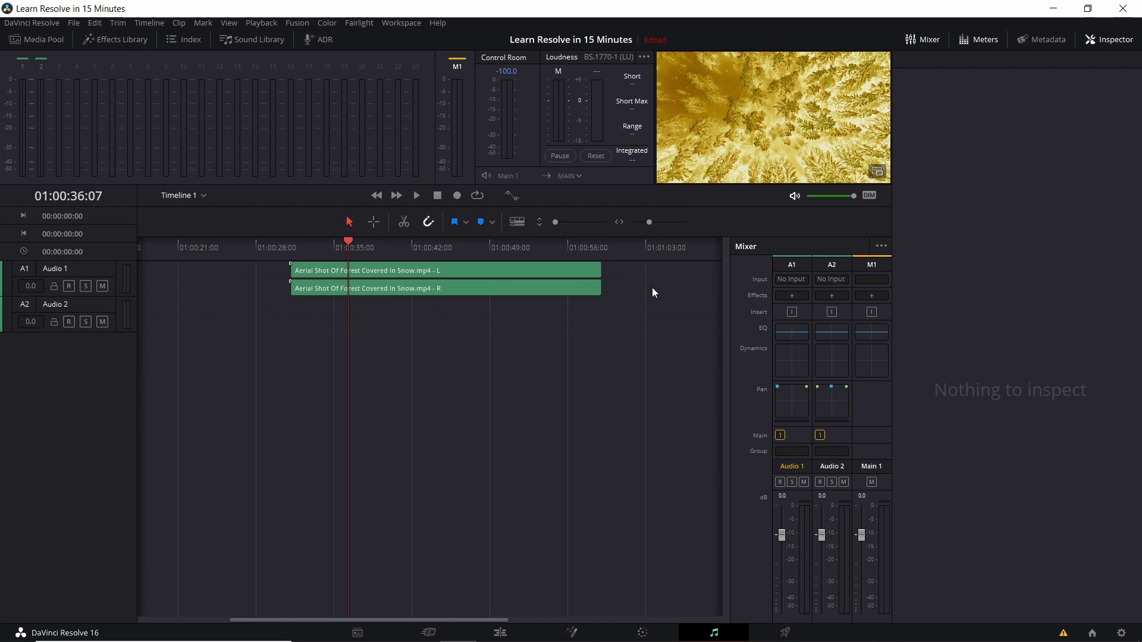
# Add FairlightFX Noise Reduction to the Audio 1 track in Auto Speech Mode.
pyautogui.click(783, 296)
pyautogui.moveTo(857, 309)
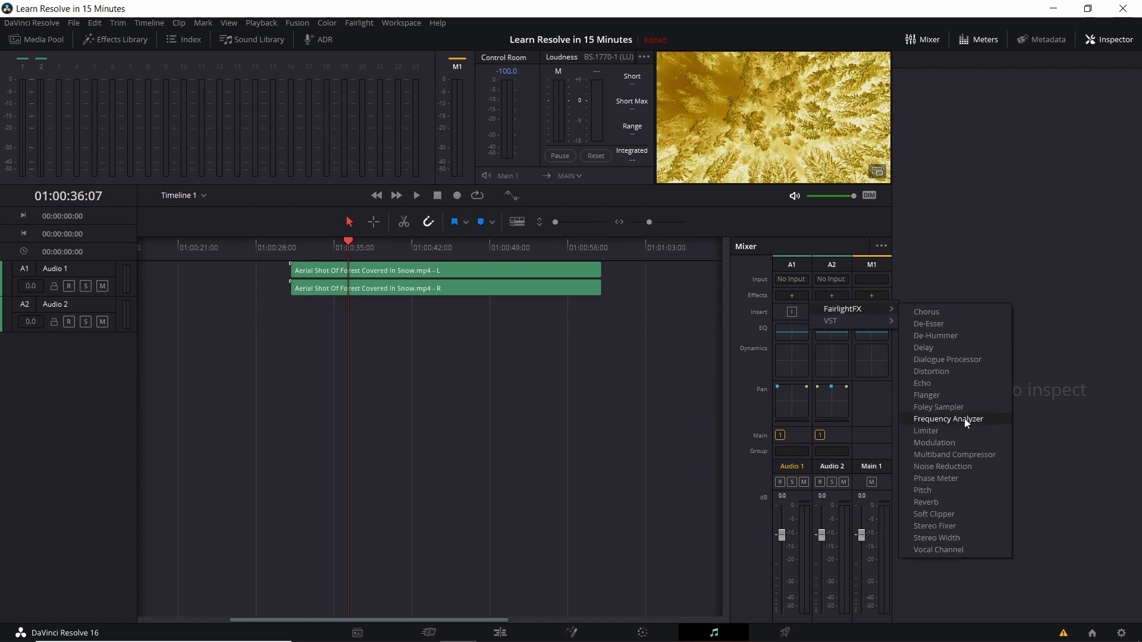
pyautogui.click(979, 467)
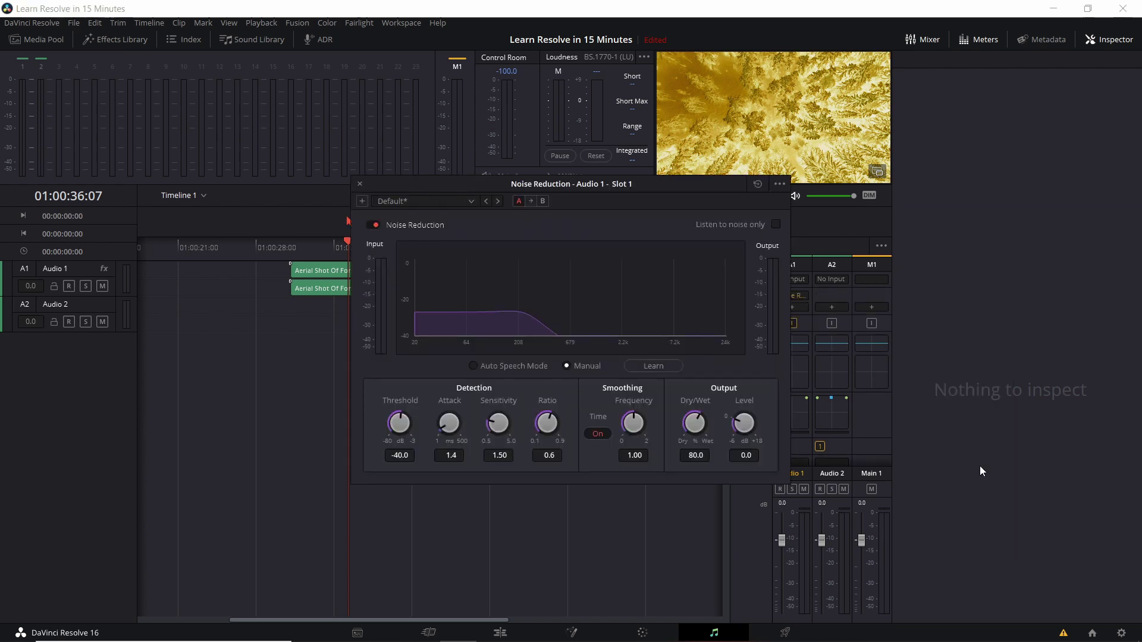
pyautogui.click(473, 366)
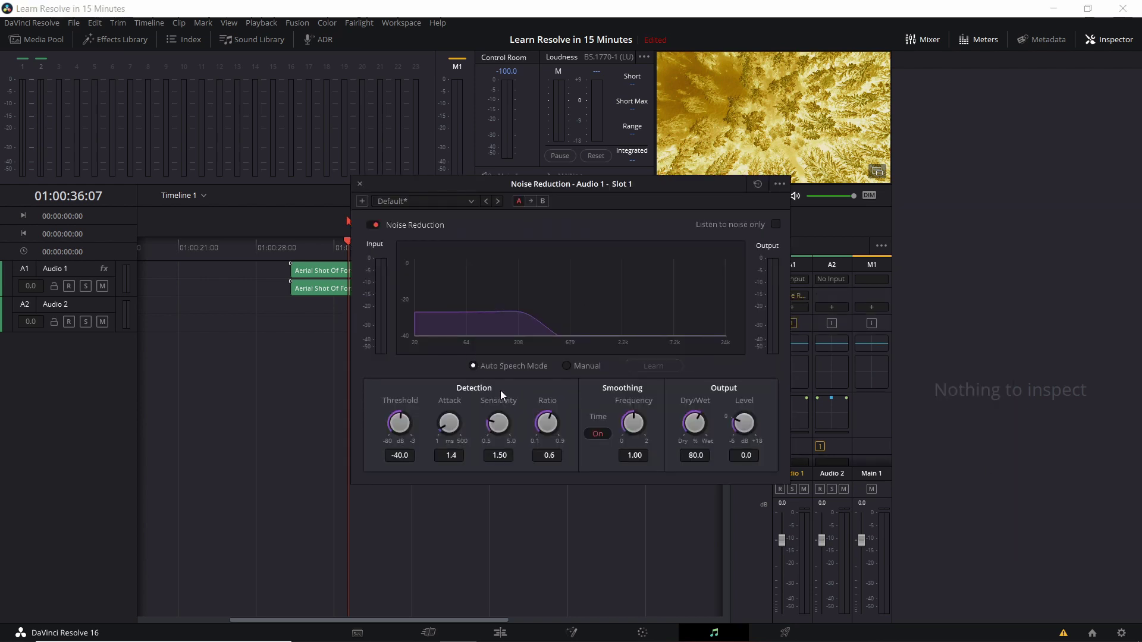
pyautogui.click(403, 201)
pyautogui.click(406, 198)
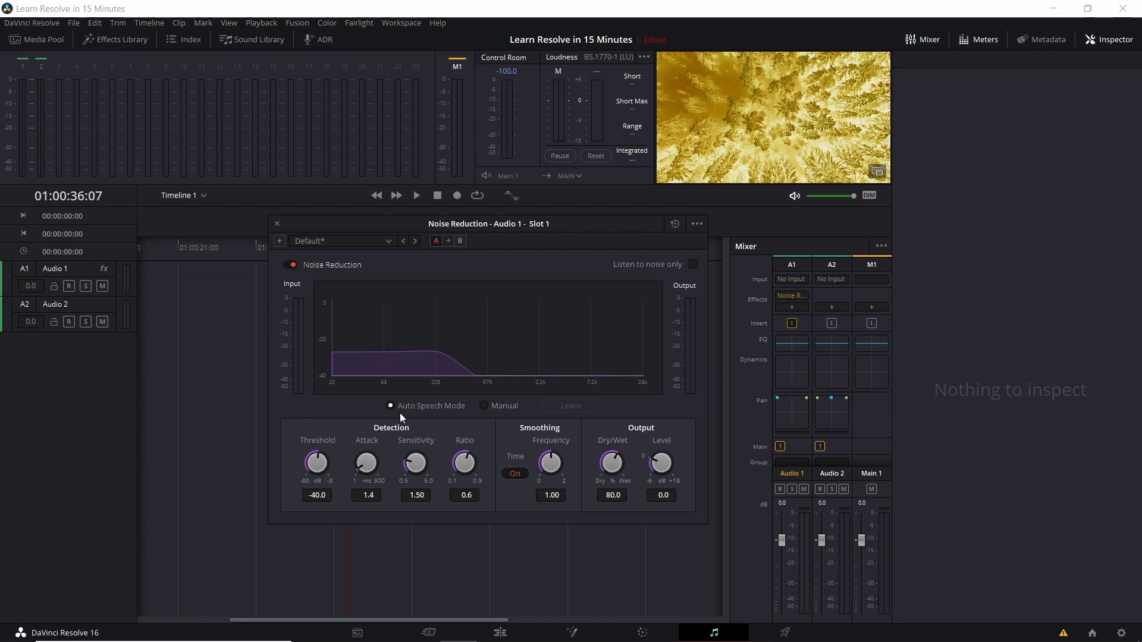
pyautogui.click(278, 224)
# Go to the Deliver page and enlarge the timeline to show the Audio 2 track.
pyautogui.hotkey('shift', '8')
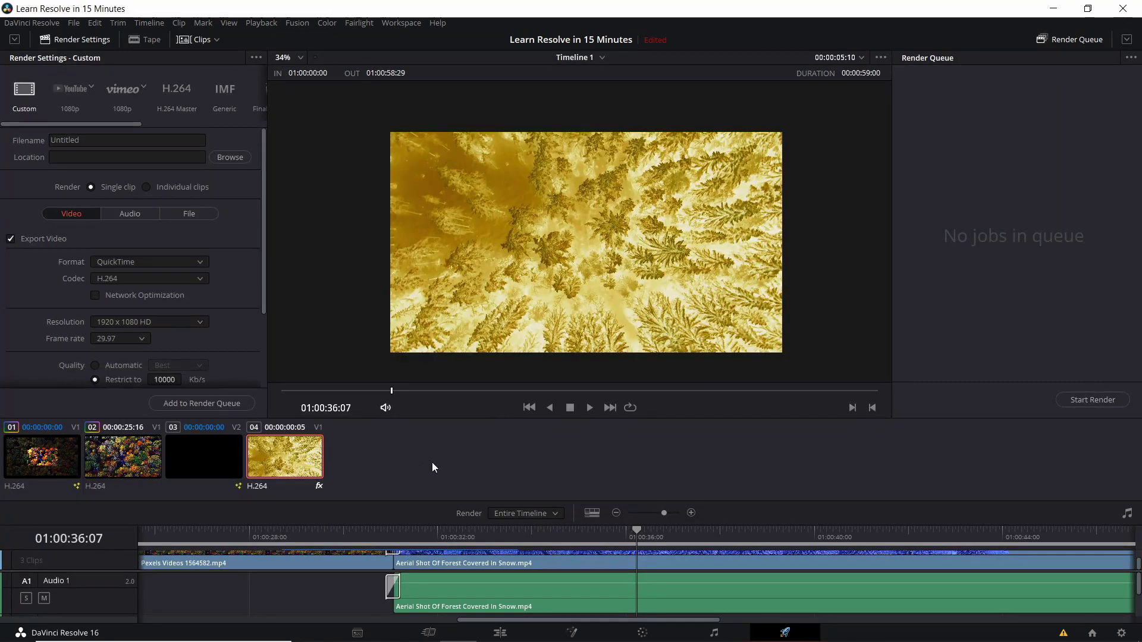
pyautogui.moveTo(455, 501); pyautogui.dragTo(456, 449)
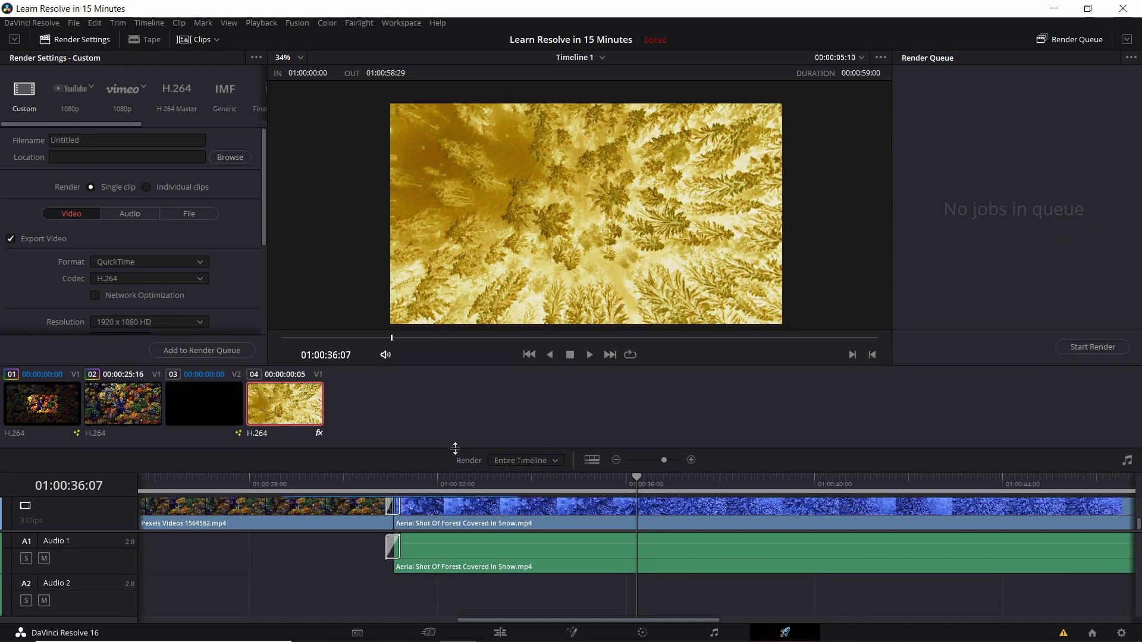
pyautogui.scroll(-5, 48, 270)
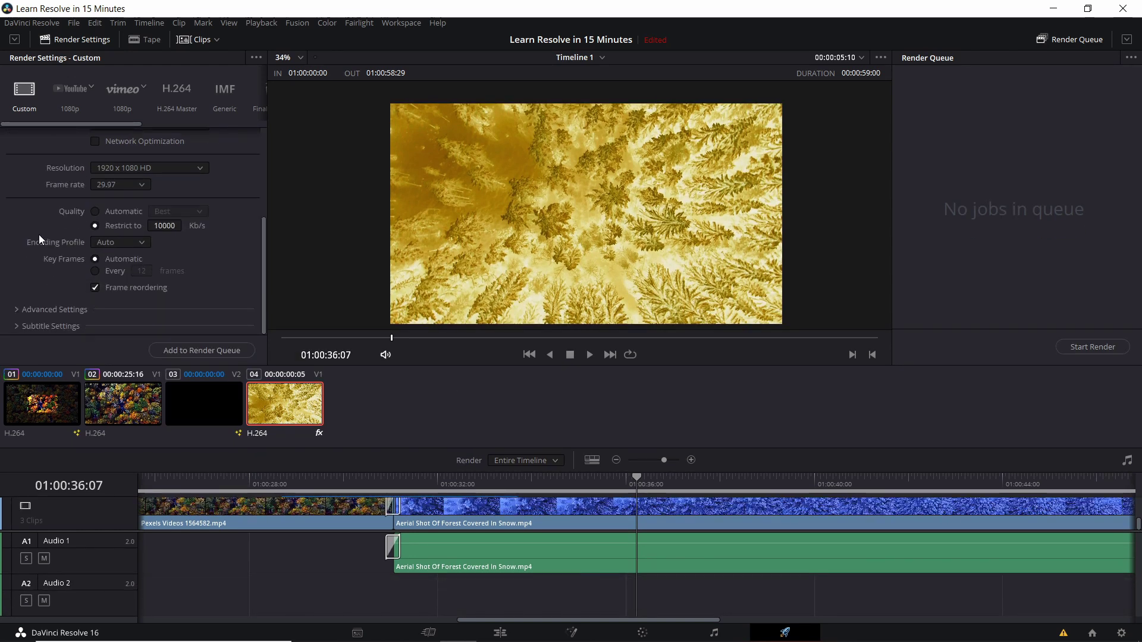
pyautogui.scroll(5, 38, 234)
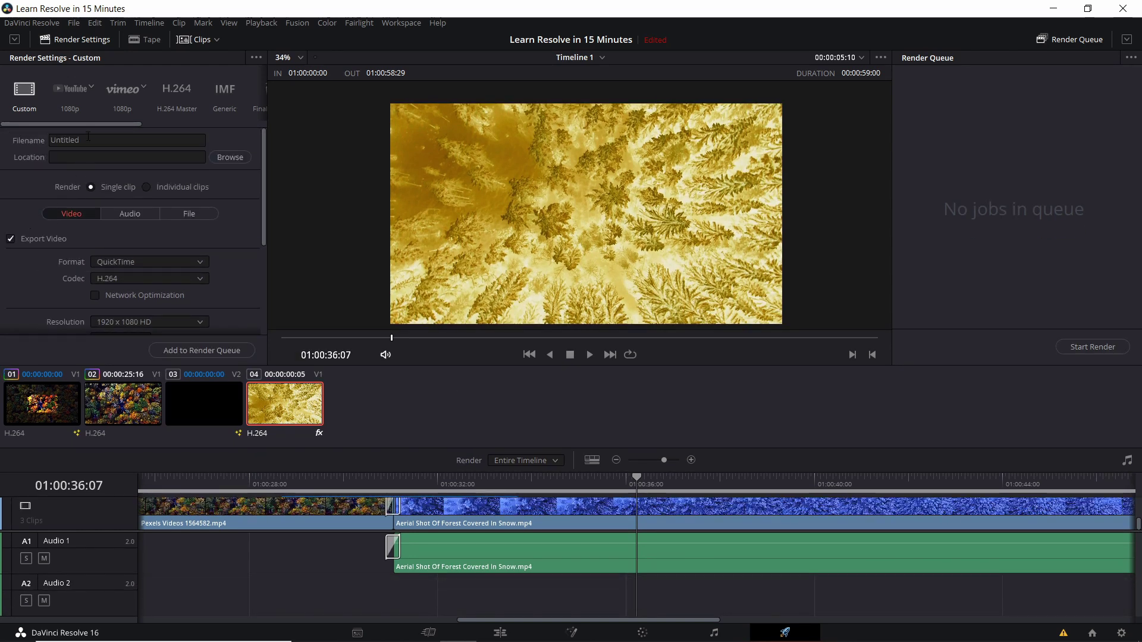
# Choose the YouTube 1080p preset, name the output Tutorial and set the format to MP4.
pyautogui.click(70, 110)
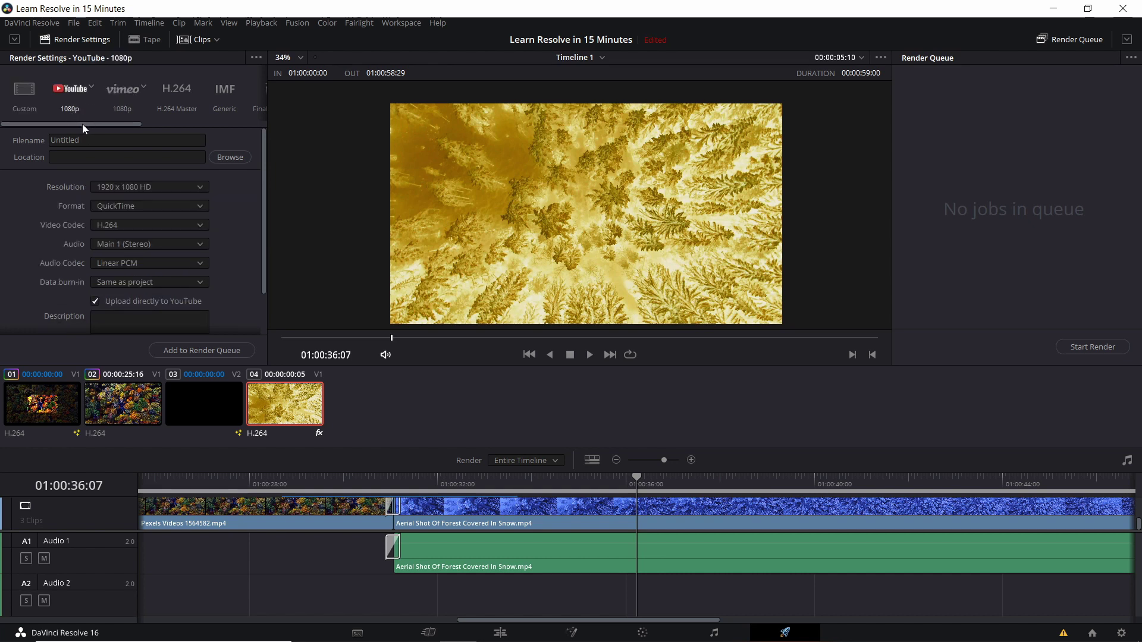
pyautogui.click(60, 140)
pyautogui.write('Tutorial')
pyautogui.click(120, 208)
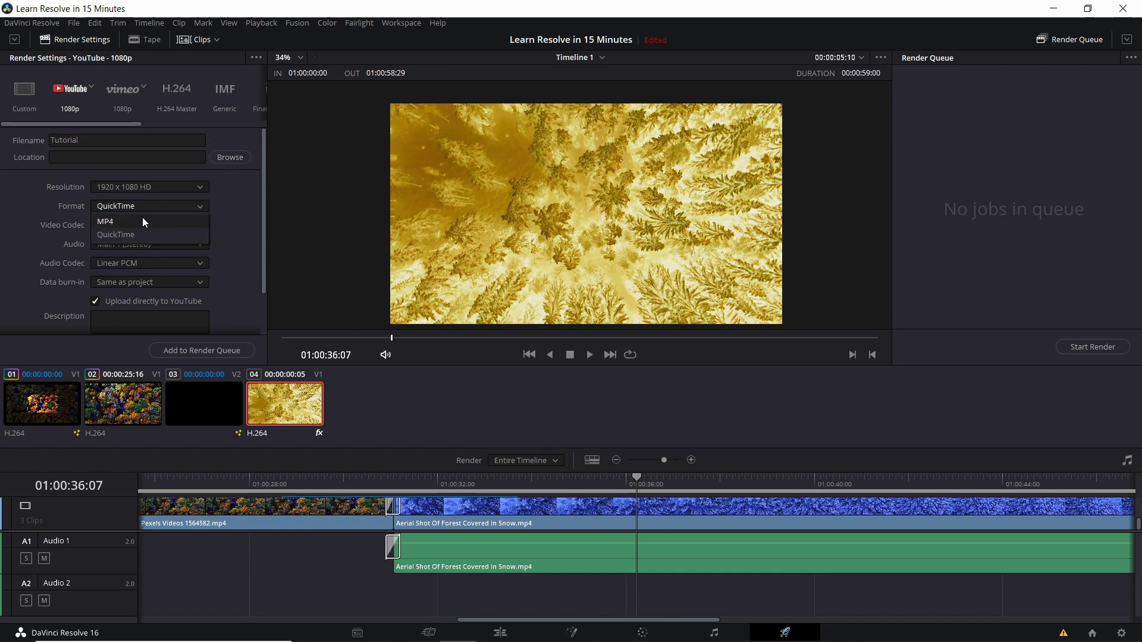
pyautogui.click(144, 221)
pyautogui.scroll(-2, 234, 223)
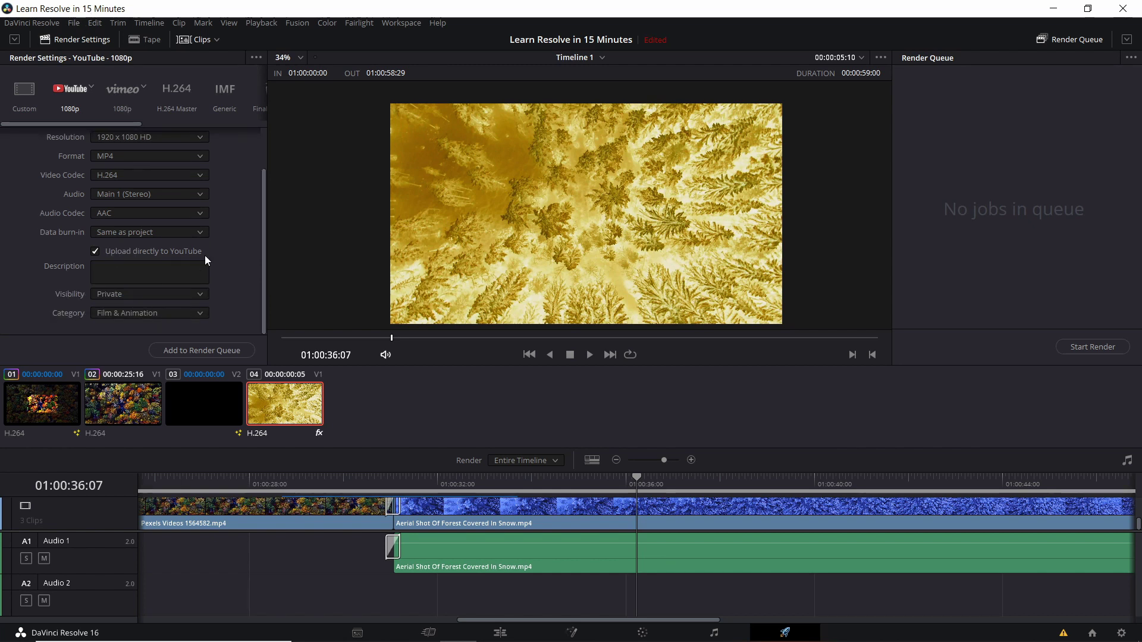
pyautogui.click(28, 24)
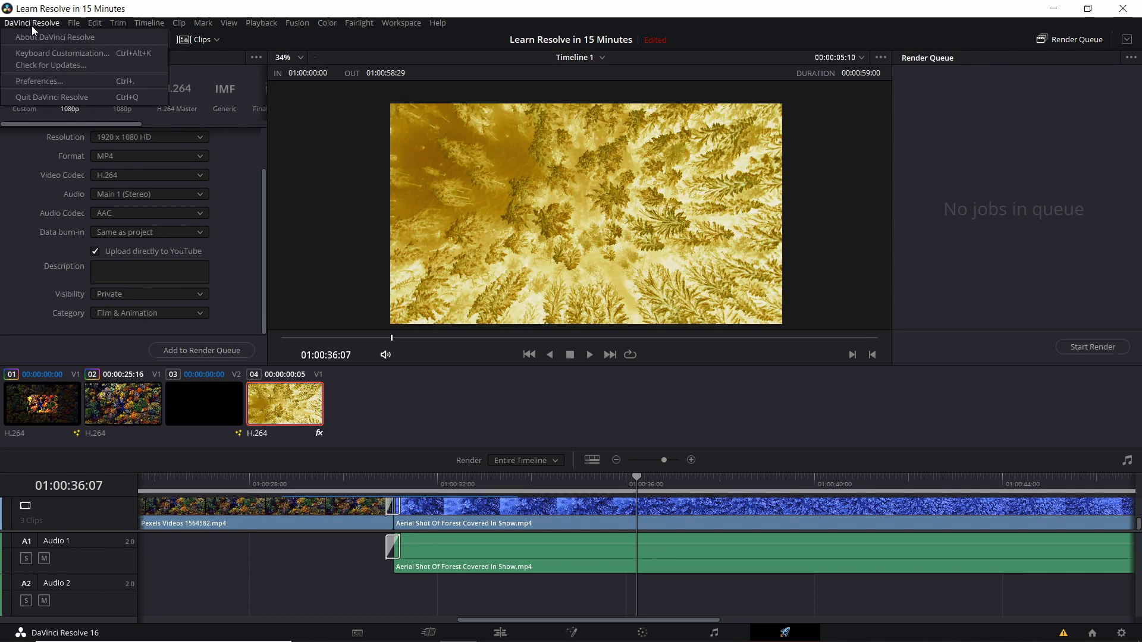
# Check the Internet Accounts preferences, then queue the Tutorial.mp4 YouTube render as Job 1.
pyautogui.click(37, 80)
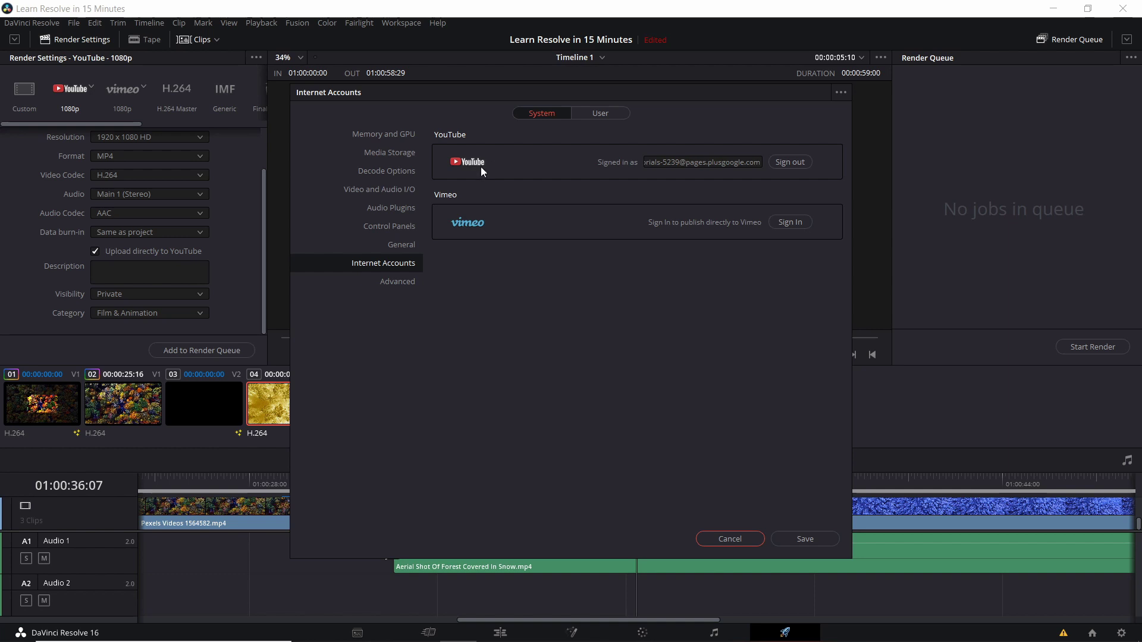
pyautogui.click(737, 540)
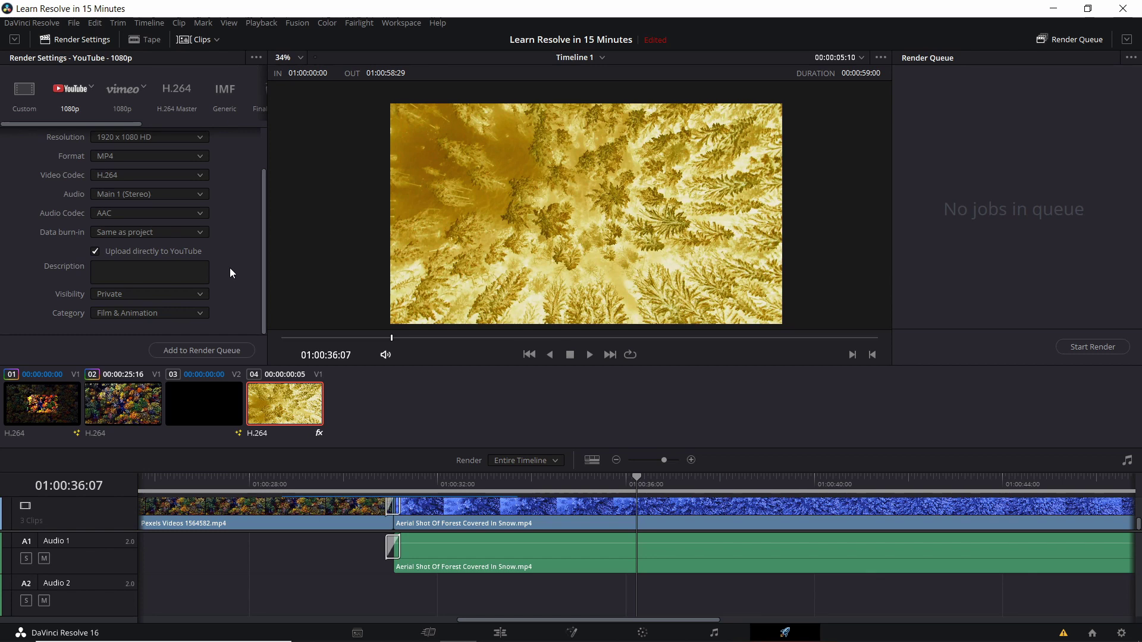
pyautogui.scroll(1, 229, 270)
pyautogui.scroll(-1, 224, 313)
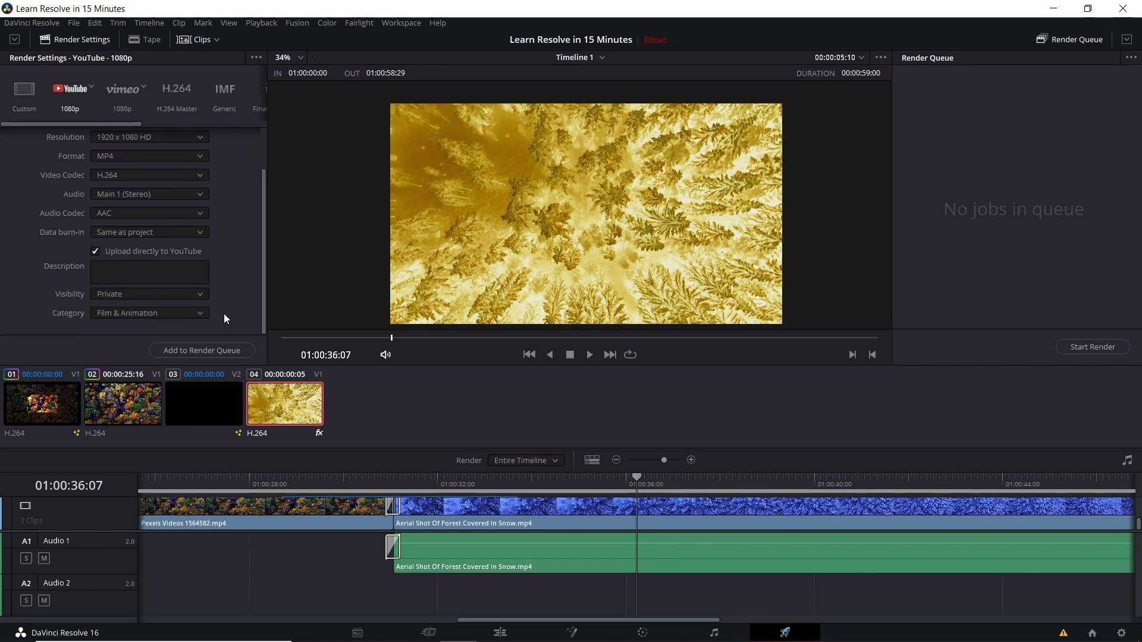
pyautogui.click(224, 349)
pyautogui.click(446, 347)
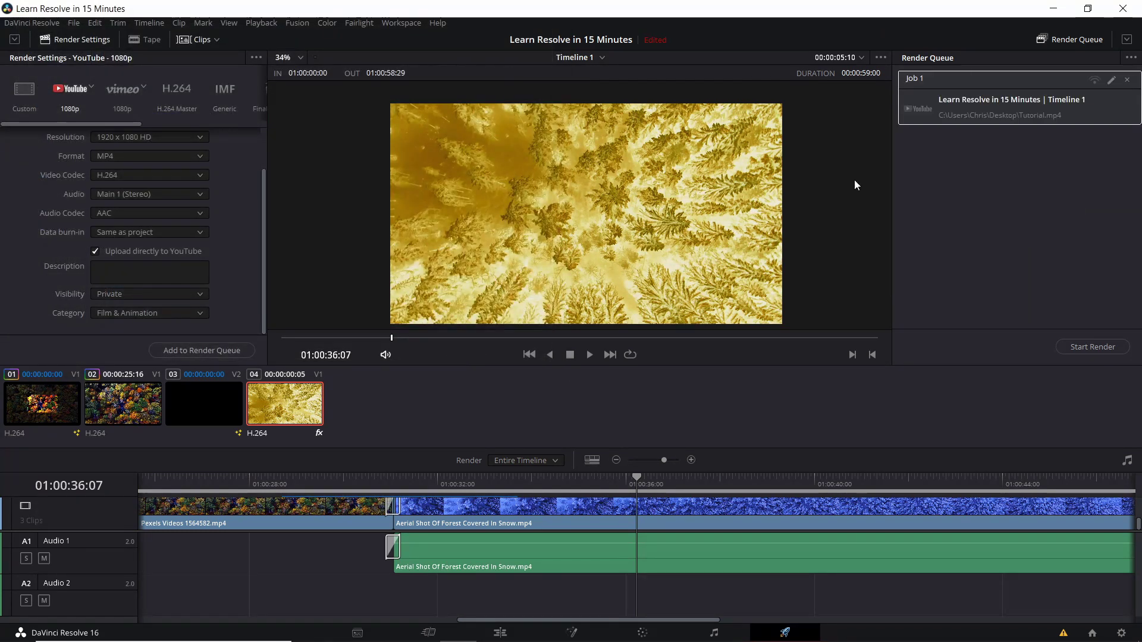